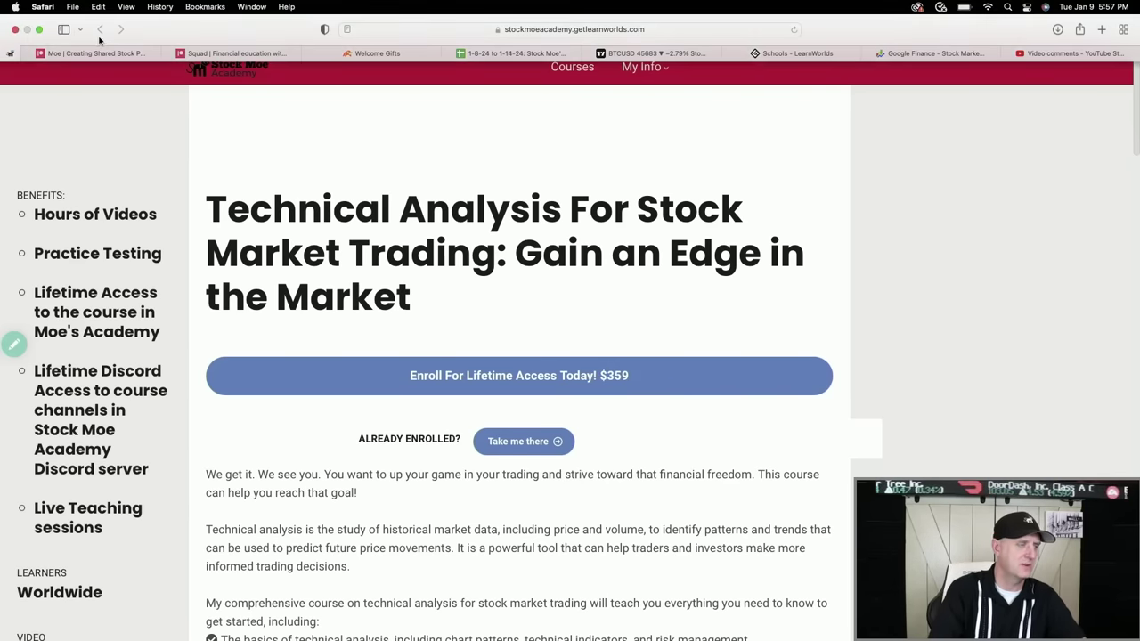
Step: Browse the Stock Moe and Stock Squad Patreon pages, then moomoo's 5.1% APY welcome-gift offer
click(97, 40)
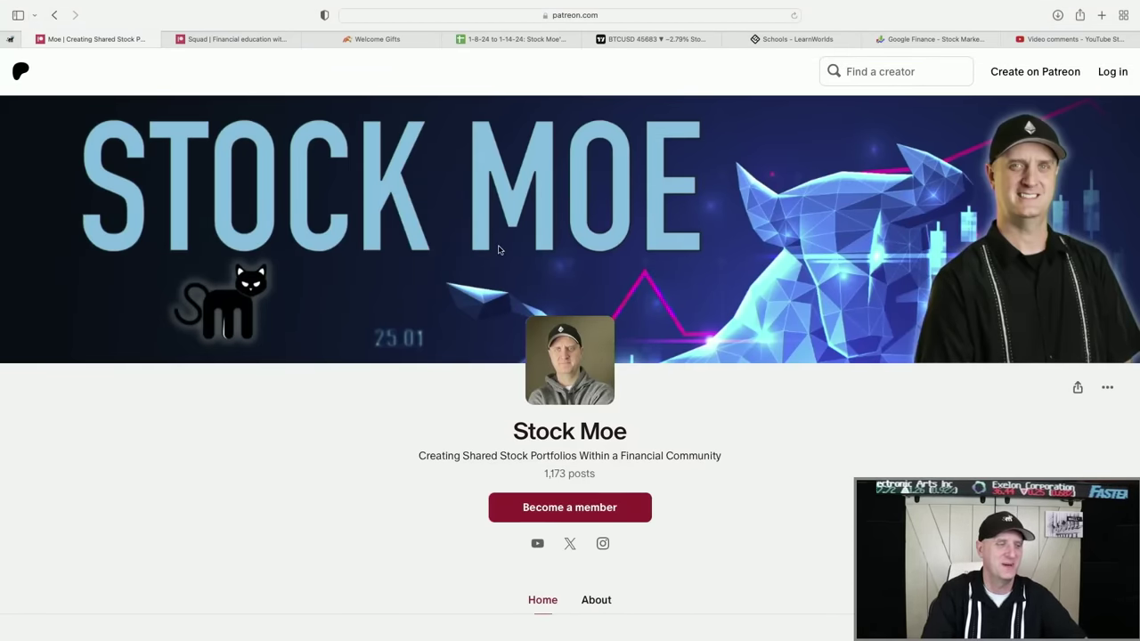
click(236, 40)
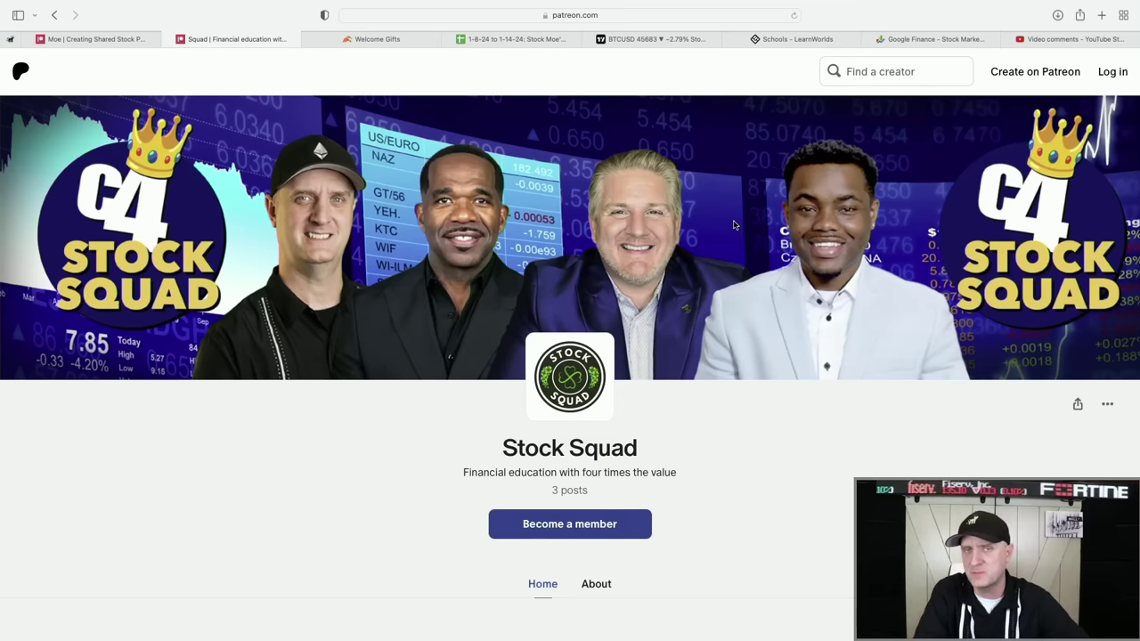
click(387, 40)
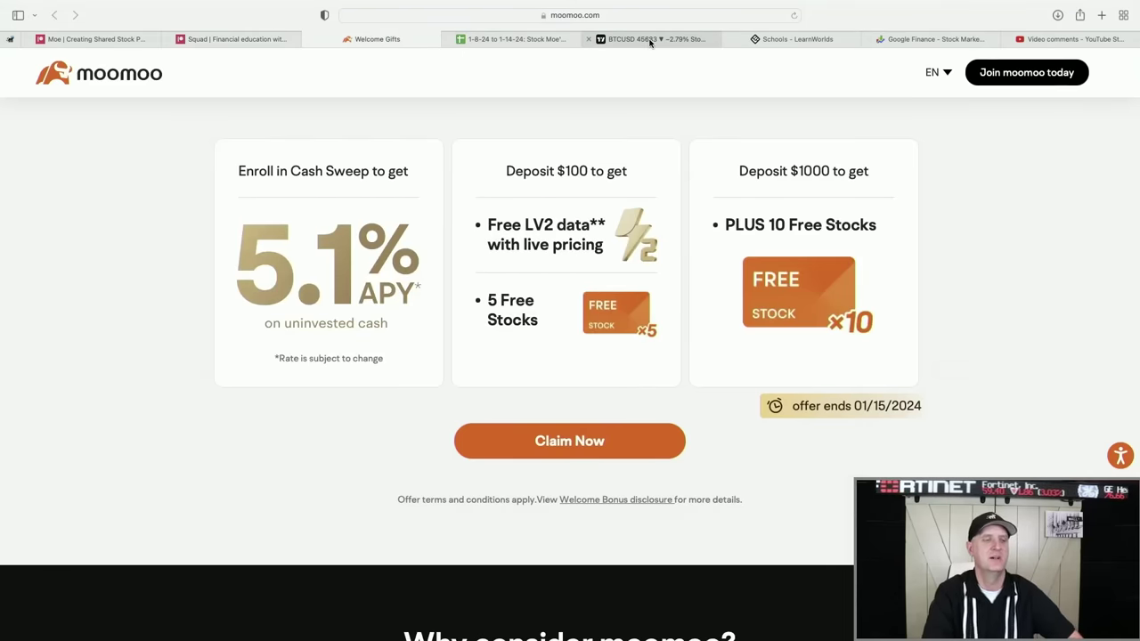
Step: Read the unanswered video comments at enlarged zoom, then bring up the requested OmniAb (OABI) daily chart
click(1065, 40)
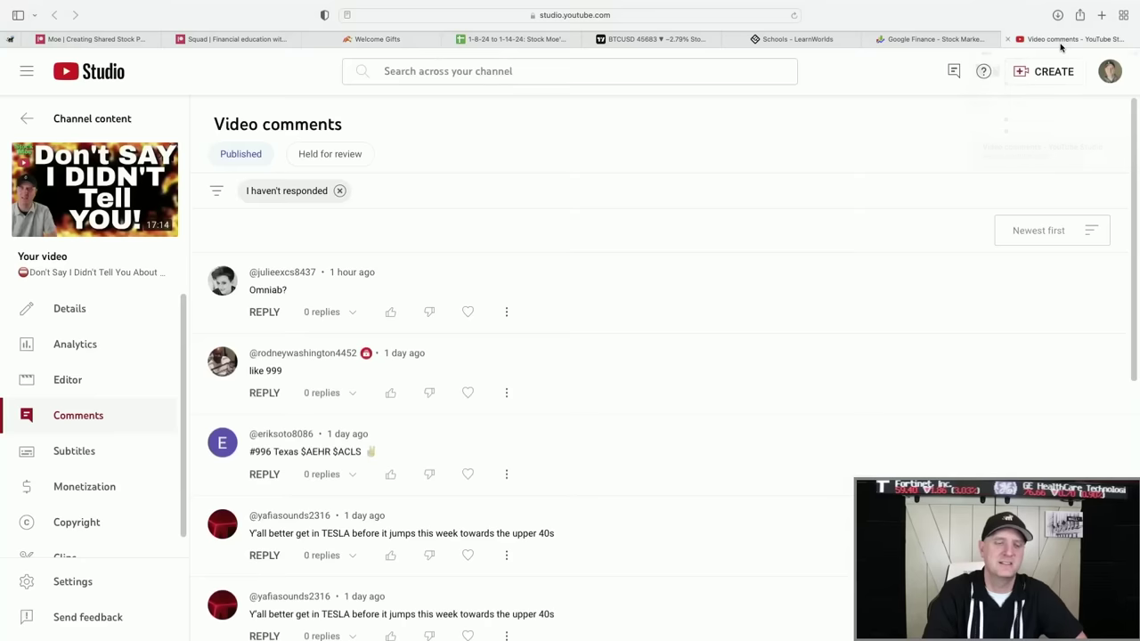
scroll(579, 335, down, 2)
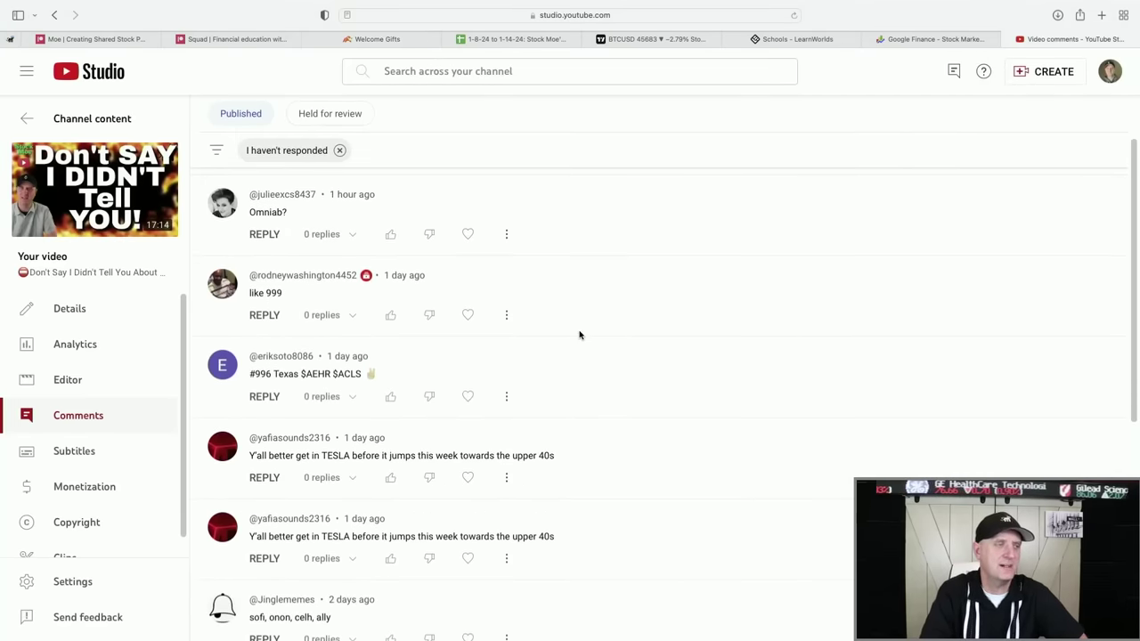
key(super+equal)
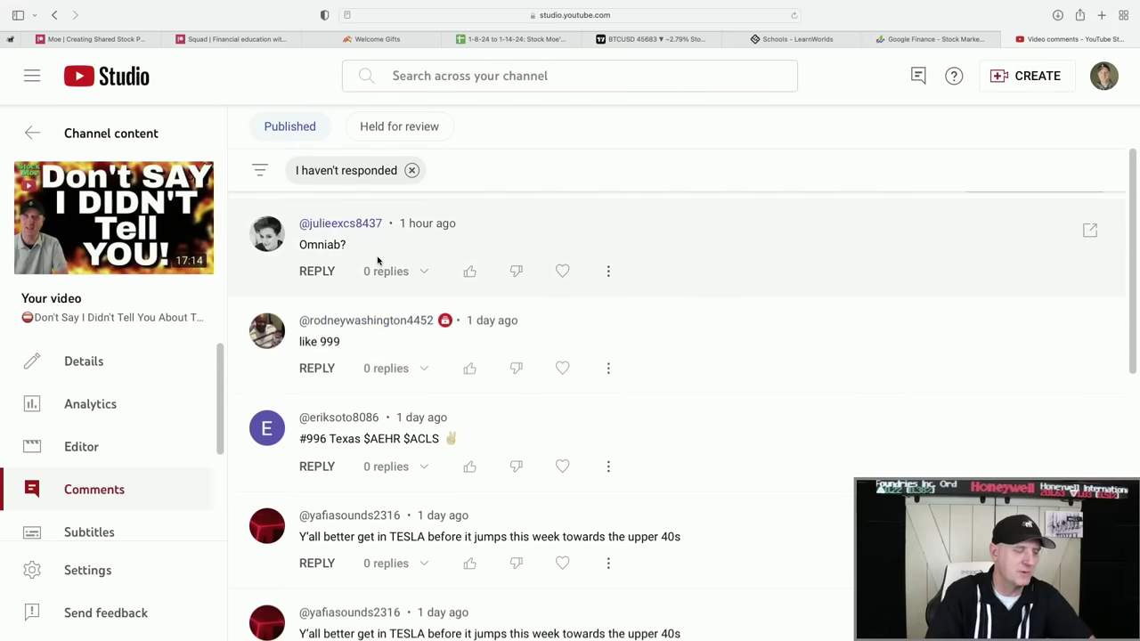
scroll(742, 313, up, 1)
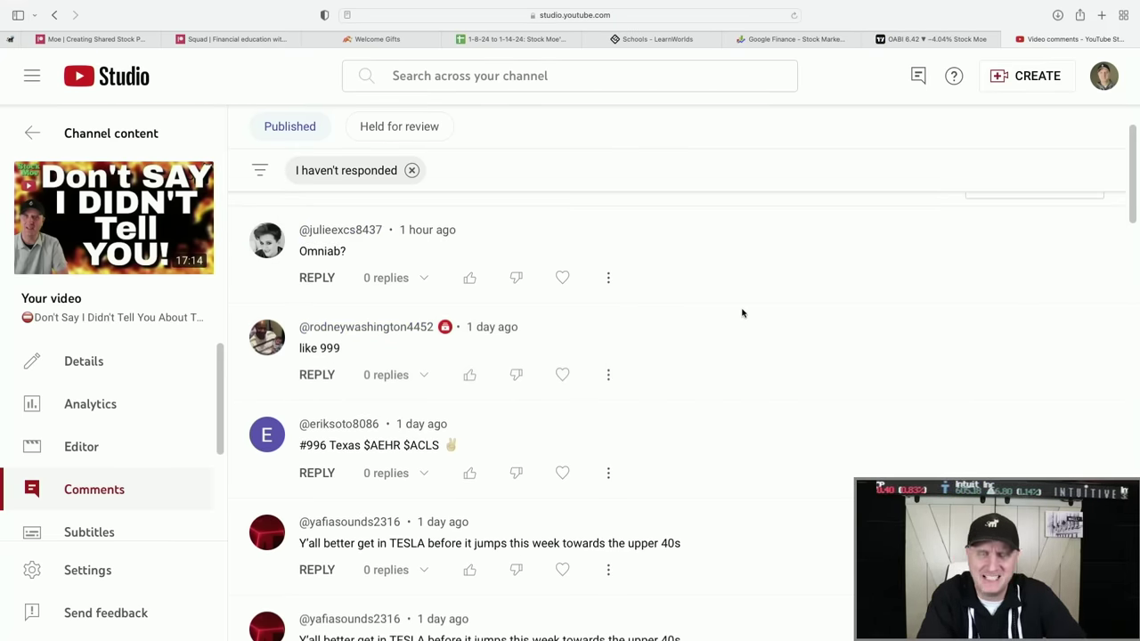
scroll(532, 397, up, 2)
scroll(532, 397, down, 3)
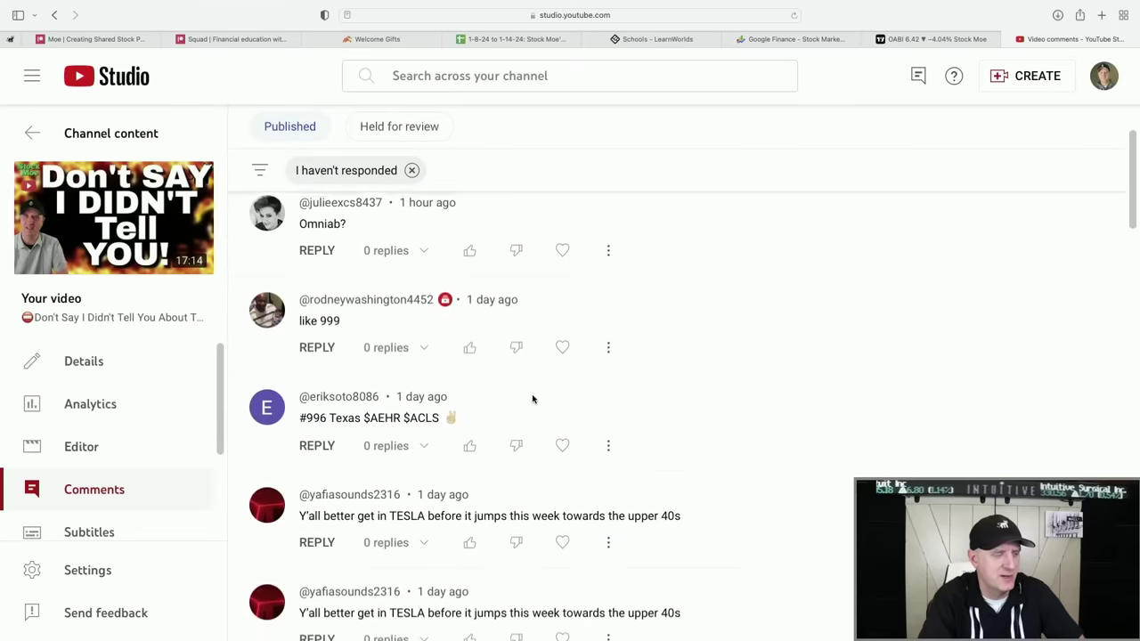
scroll(532, 399, up, 1)
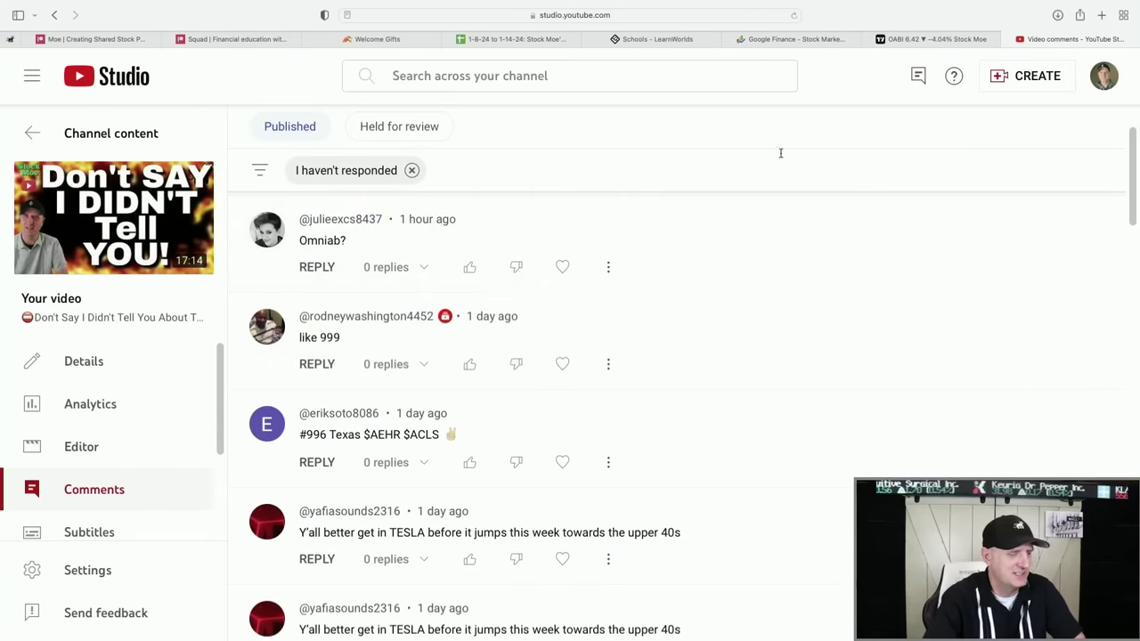
click(951, 40)
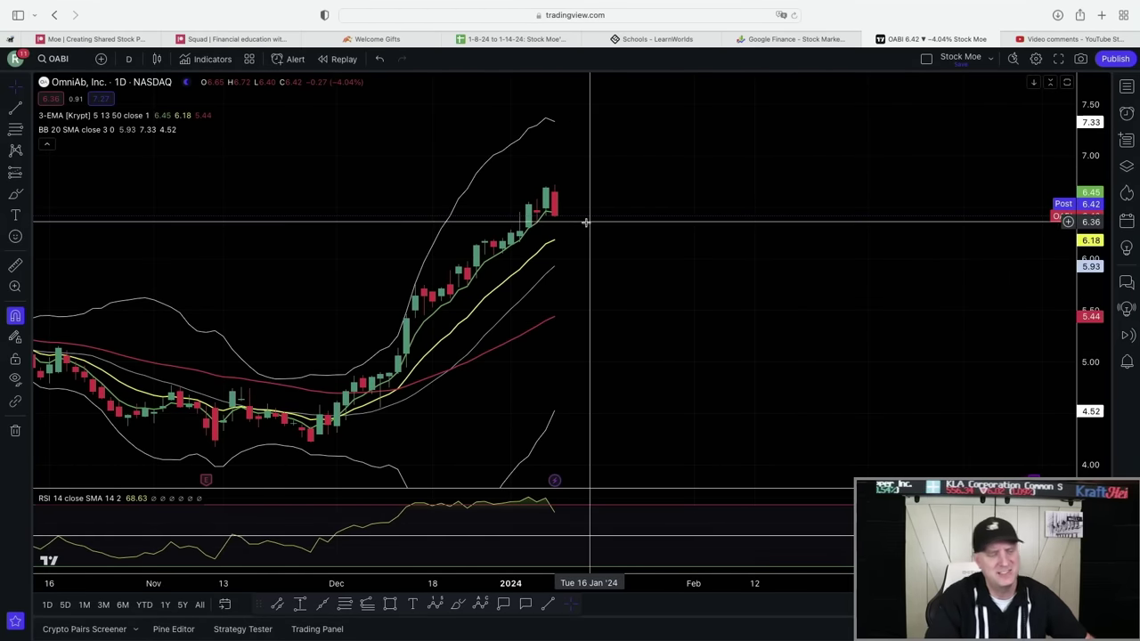
Step: Zoom and pan the OABI chart's recent run-up, then scroll the comments to the AEHR and ACLS request
scroll(585, 223, right, 3)
drag(611, 262, 889, 303)
scroll(890, 304, right, 5)
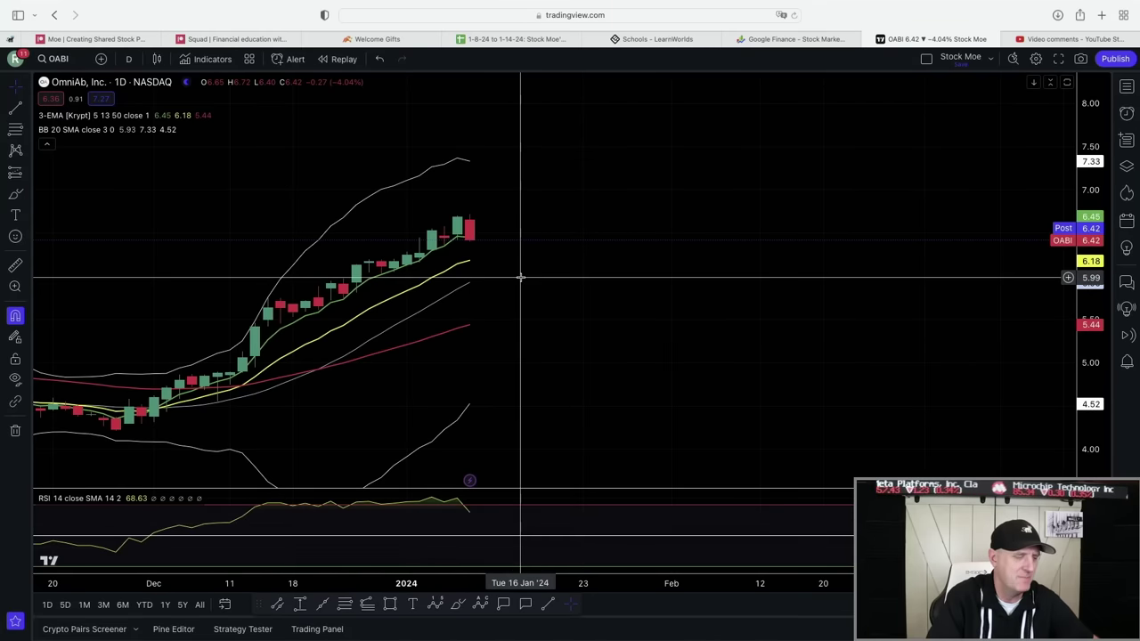
scroll(280, 338, up, 2)
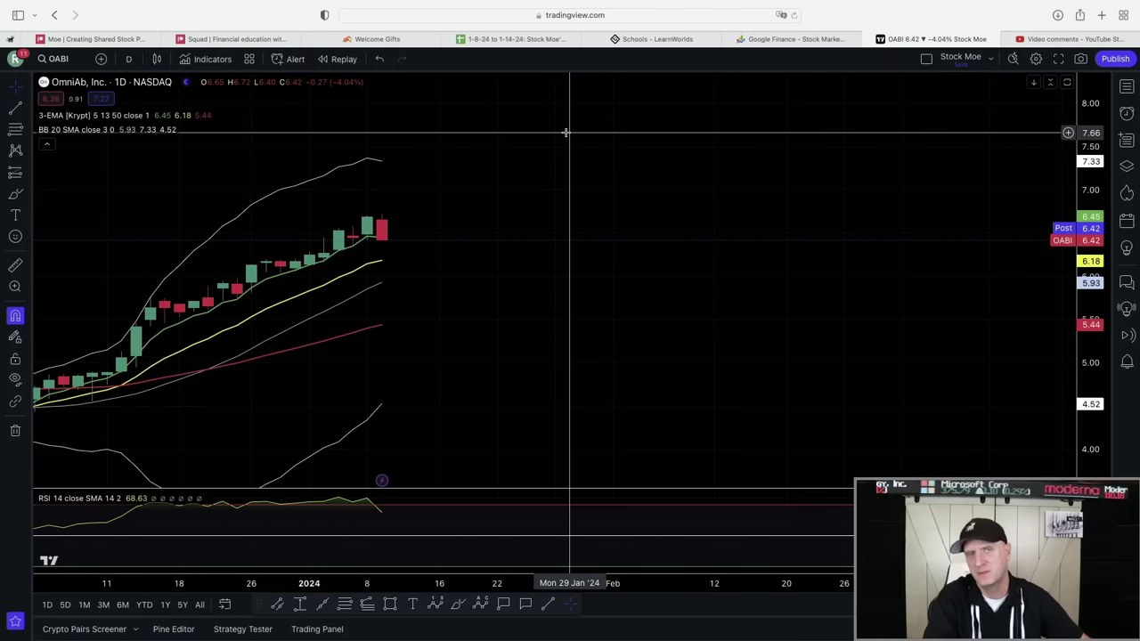
scroll(566, 131, left, 5)
scroll(692, 247, down, 2)
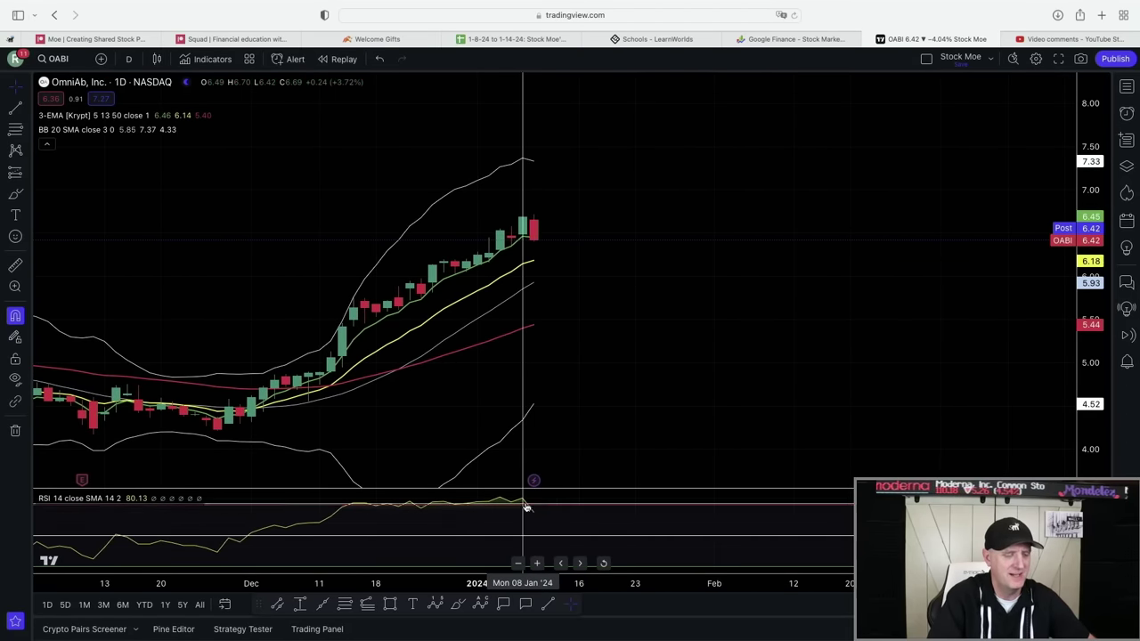
click(1073, 43)
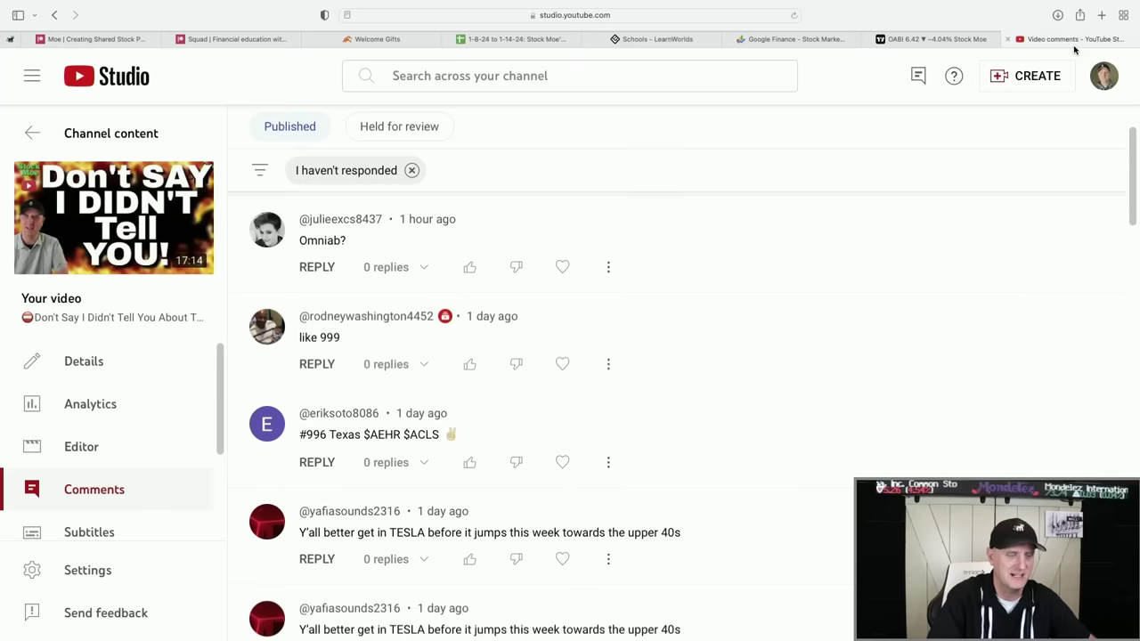
scroll(435, 419, down, 3)
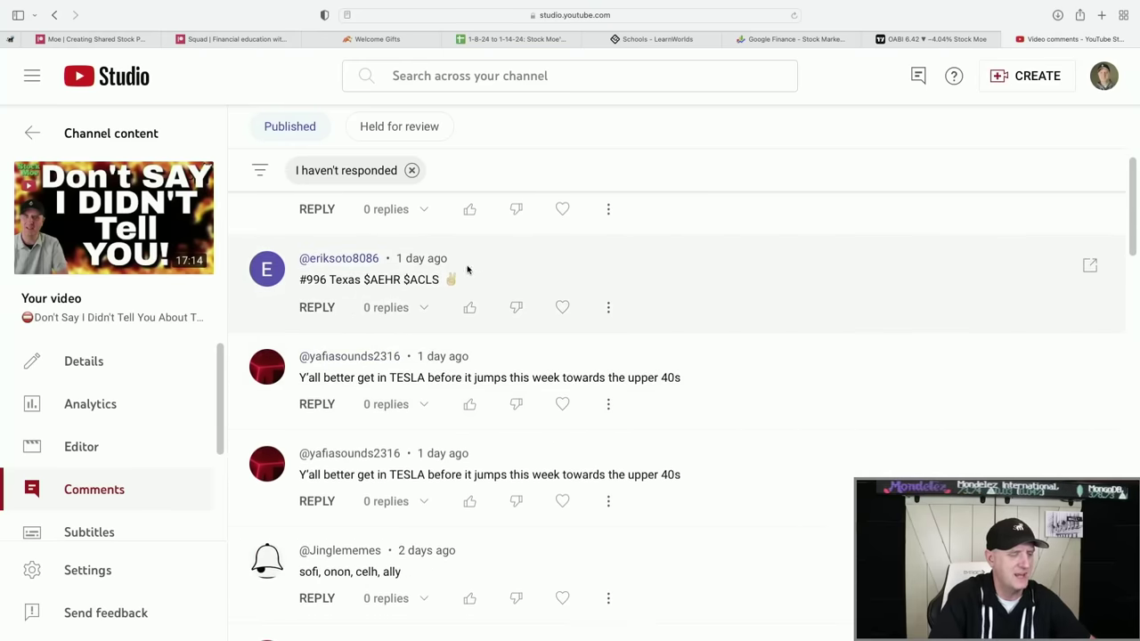
Step: Load the Aehr Test Systems (AEHR) daily chart via symbol search
click(931, 38)
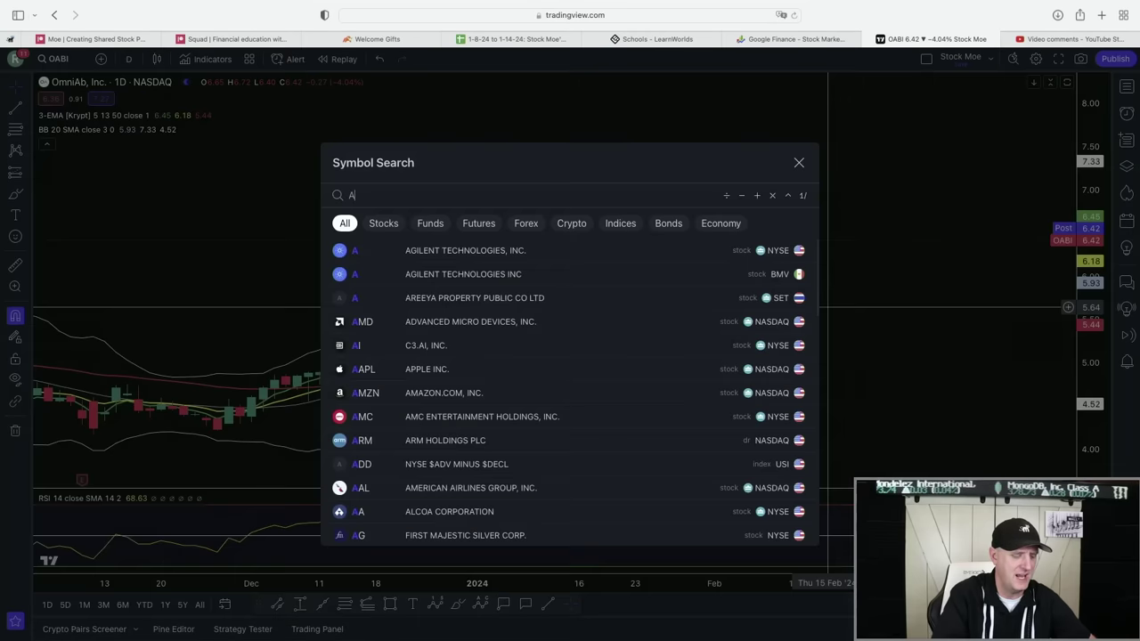
text(HR)
key(Return)
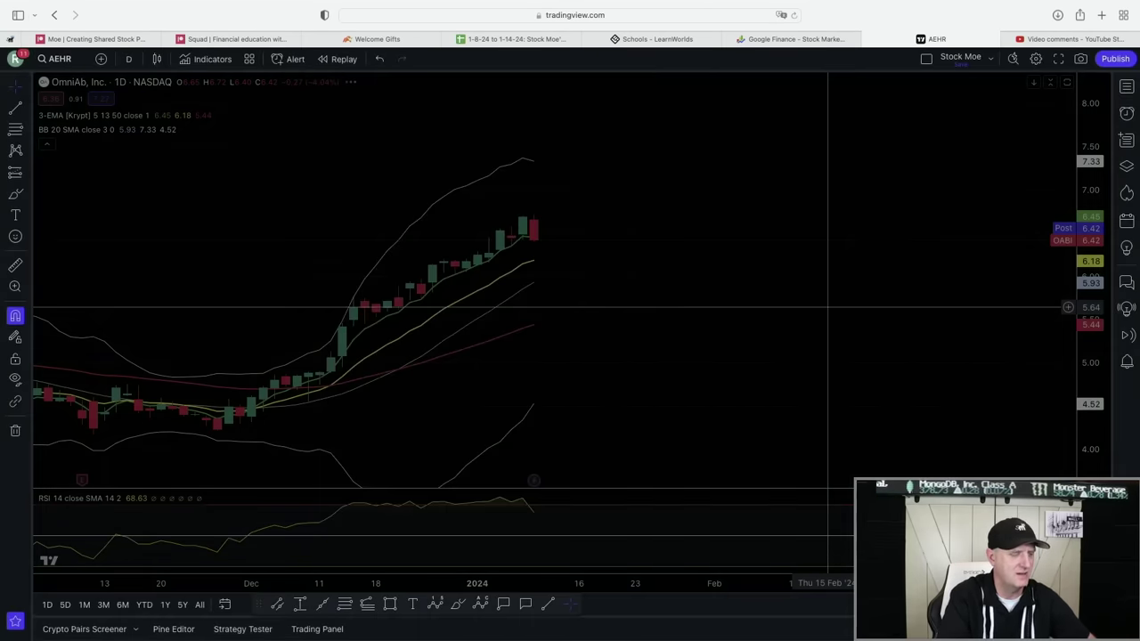
Step: Zoom into AEHR's decline, then scroll back through the unanswered viewer comments
scroll(751, 454, up, 3)
scroll(725, 395, left, 5)
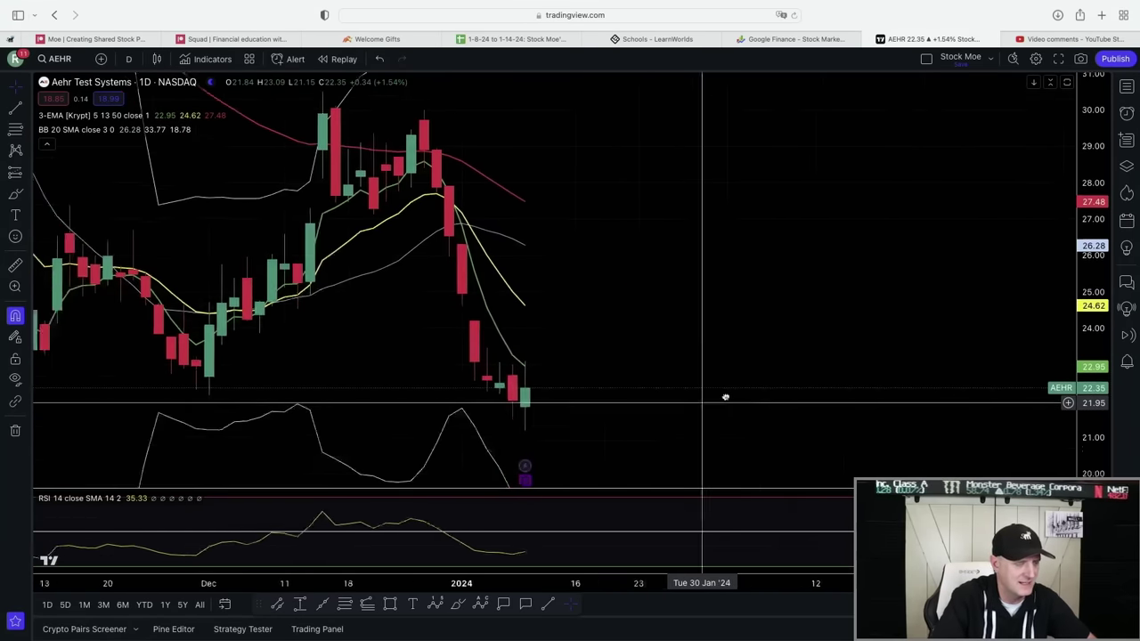
scroll(897, 395, up, 3)
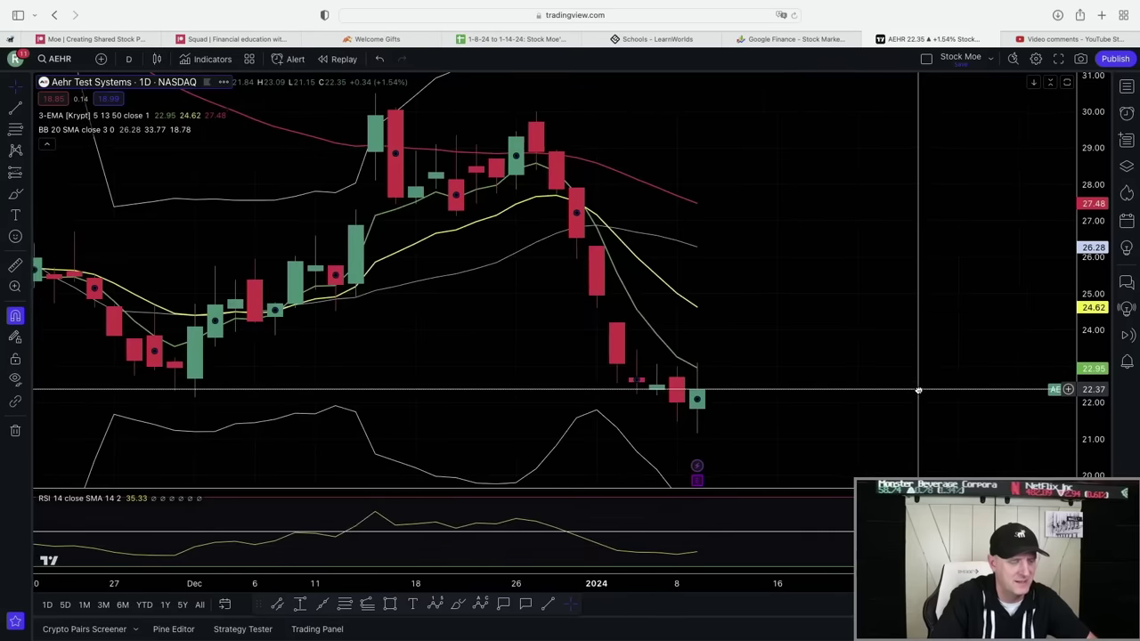
scroll(928, 395, right, 3)
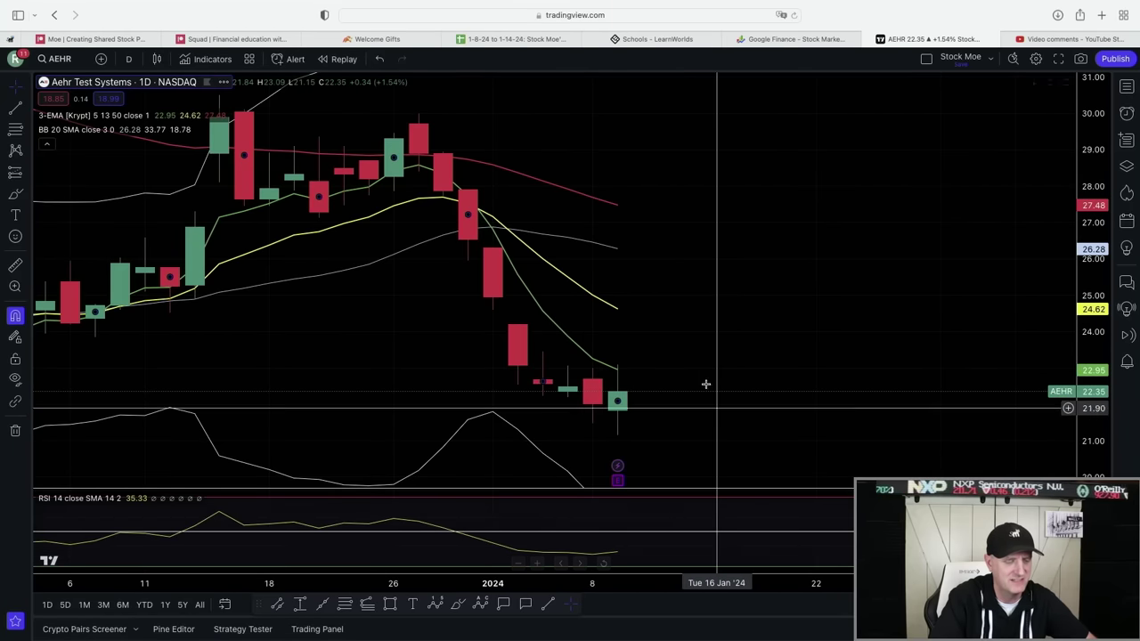
scroll(722, 285, up, 3)
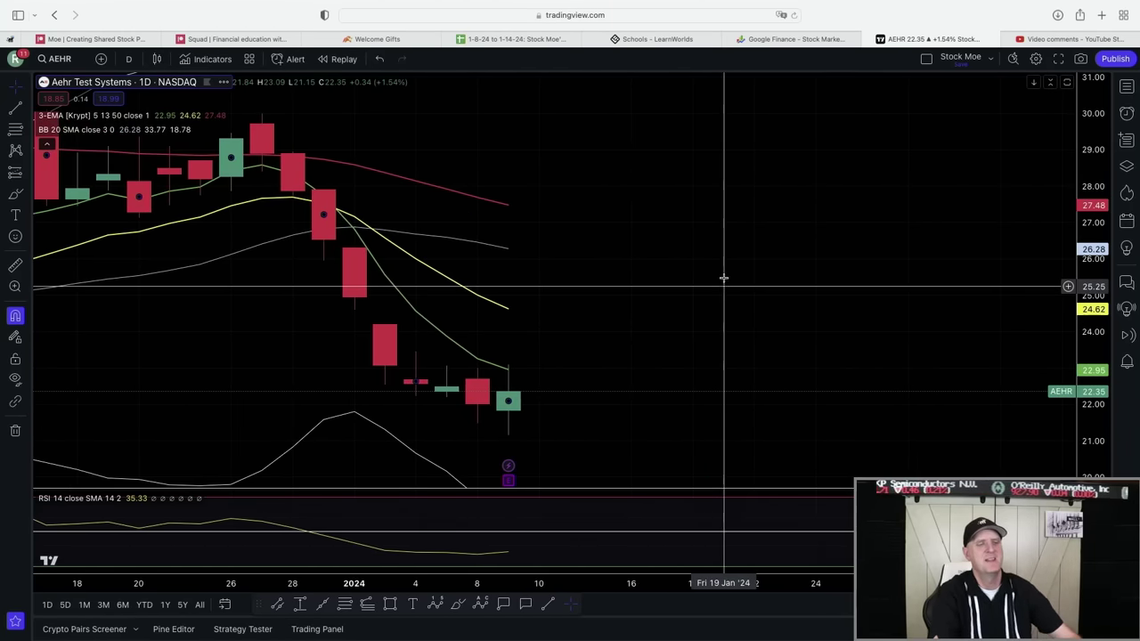
click(1071, 40)
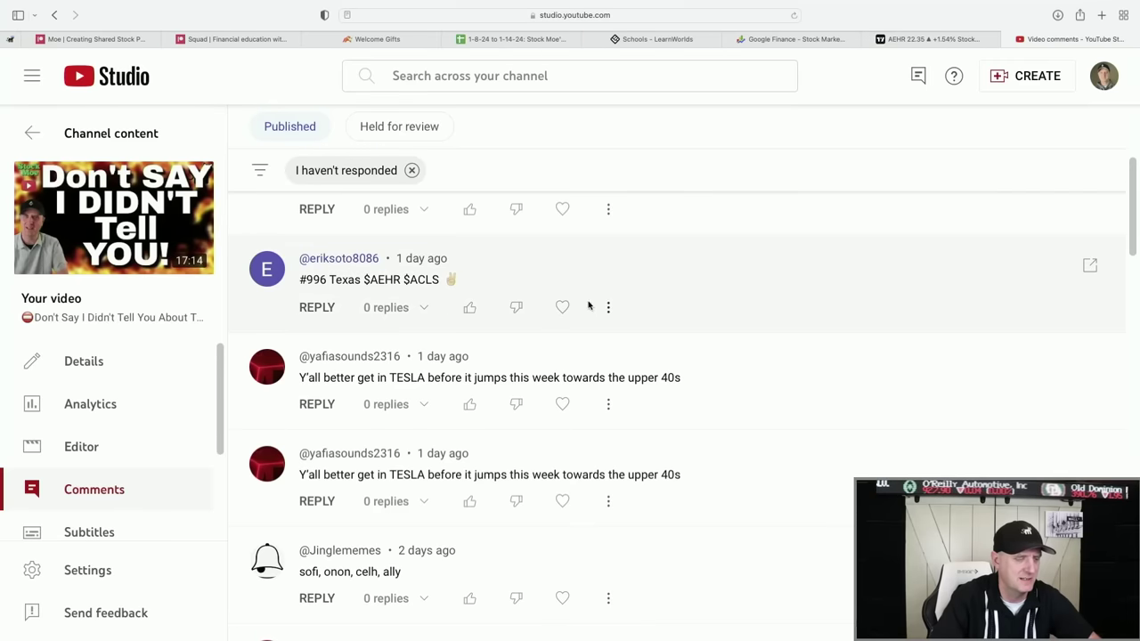
scroll(547, 297, down, 3)
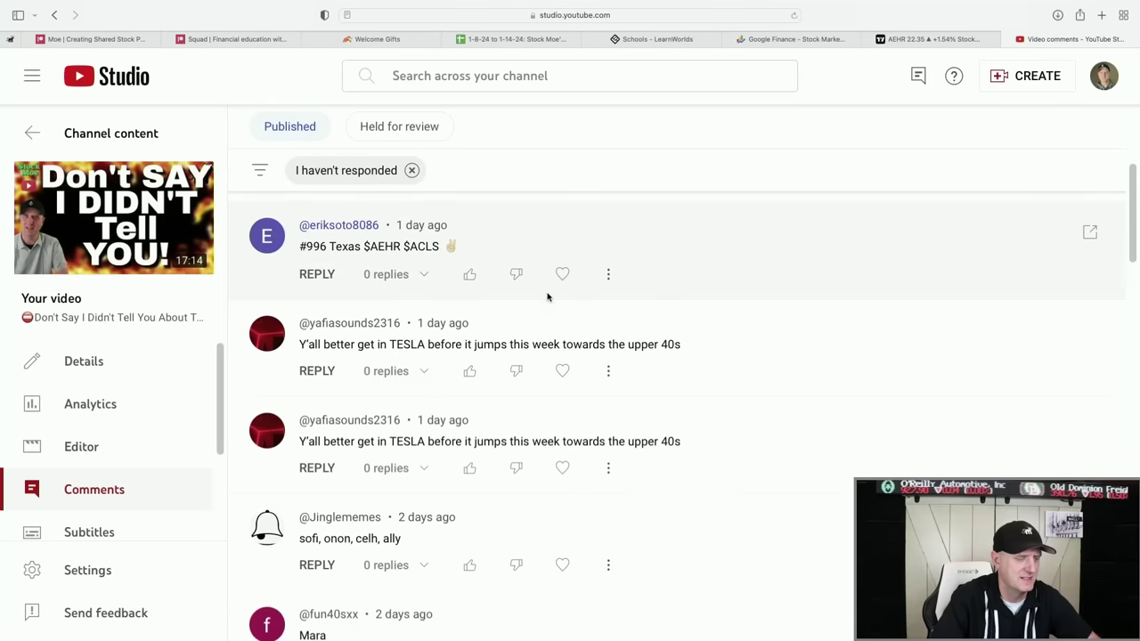
Step: Load the Tesla (TSLA) daily chart by entering TSLA as the symbol
click(935, 46)
text(TSLA)
key(Return)
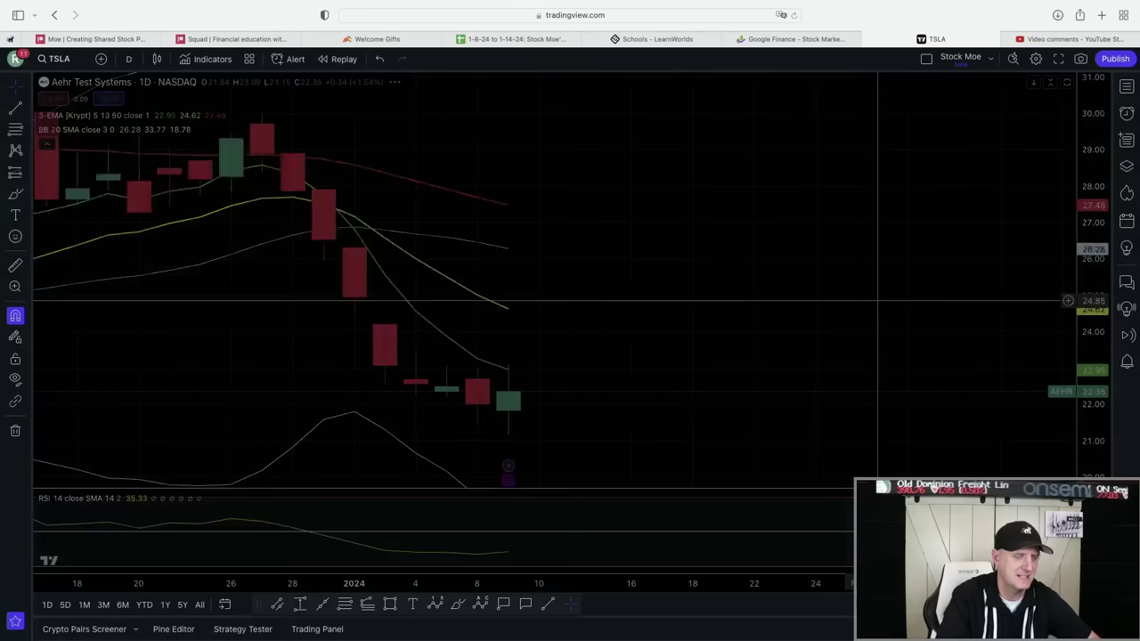
Step: Pan and zoom the TSLA chart to its latest bars, then scroll the comments list
drag(725, 334, 850, 264)
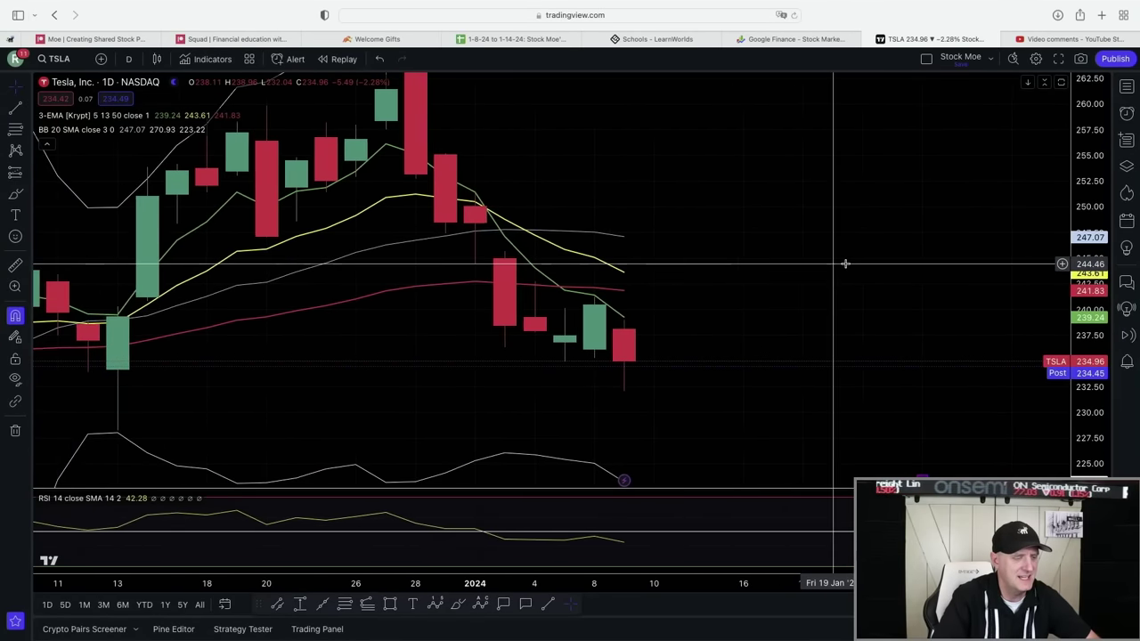
scroll(846, 264, down, 2)
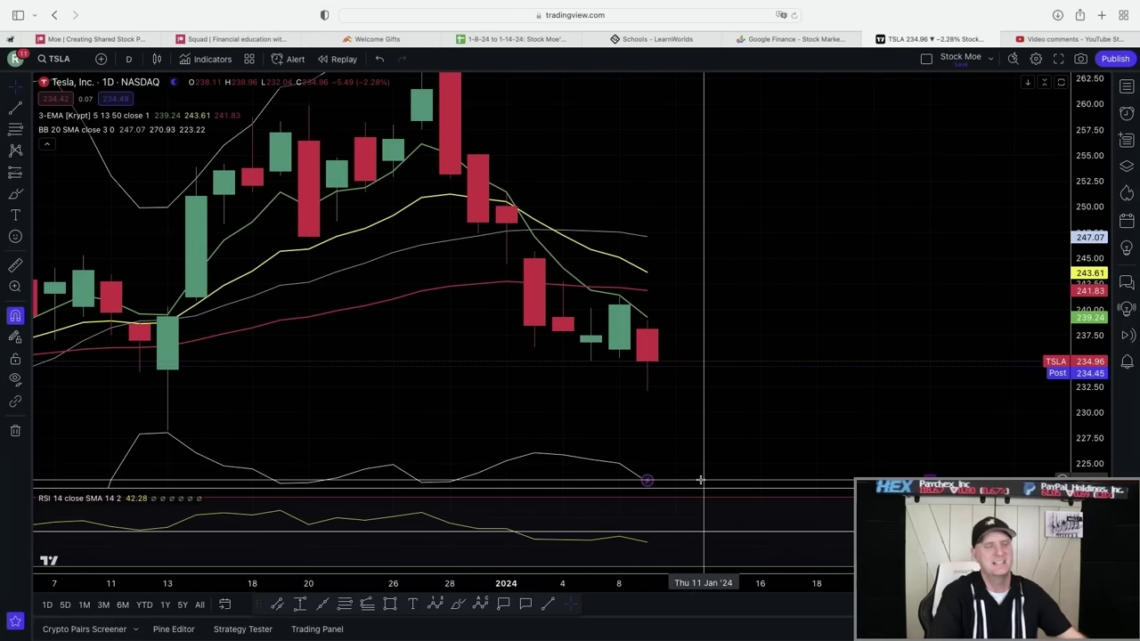
scroll(701, 481, up, 3)
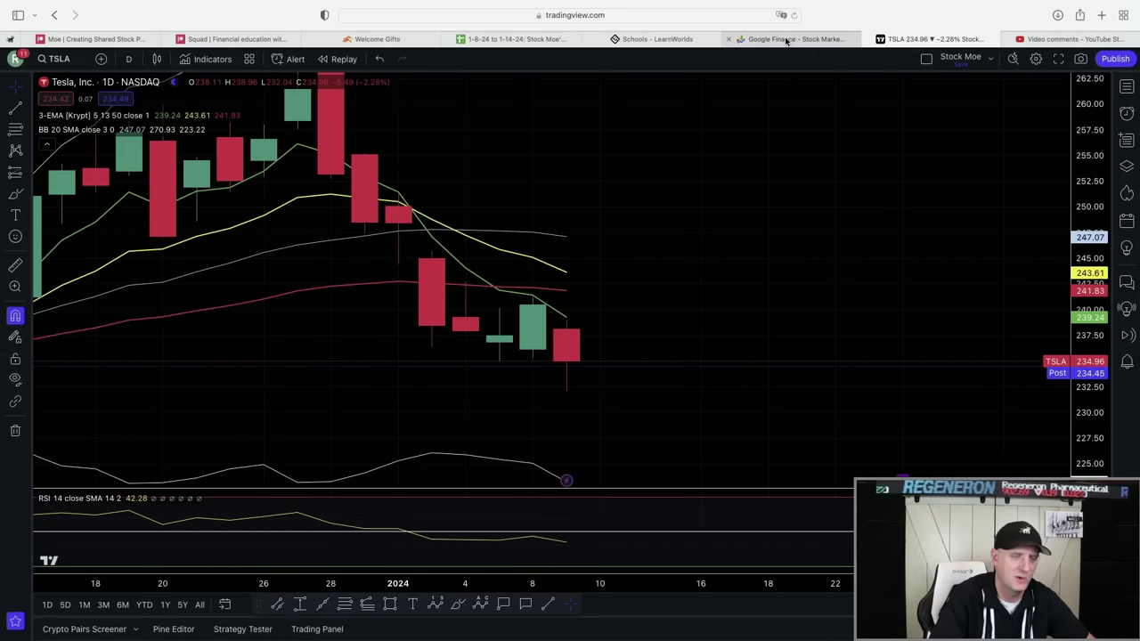
click(1065, 39)
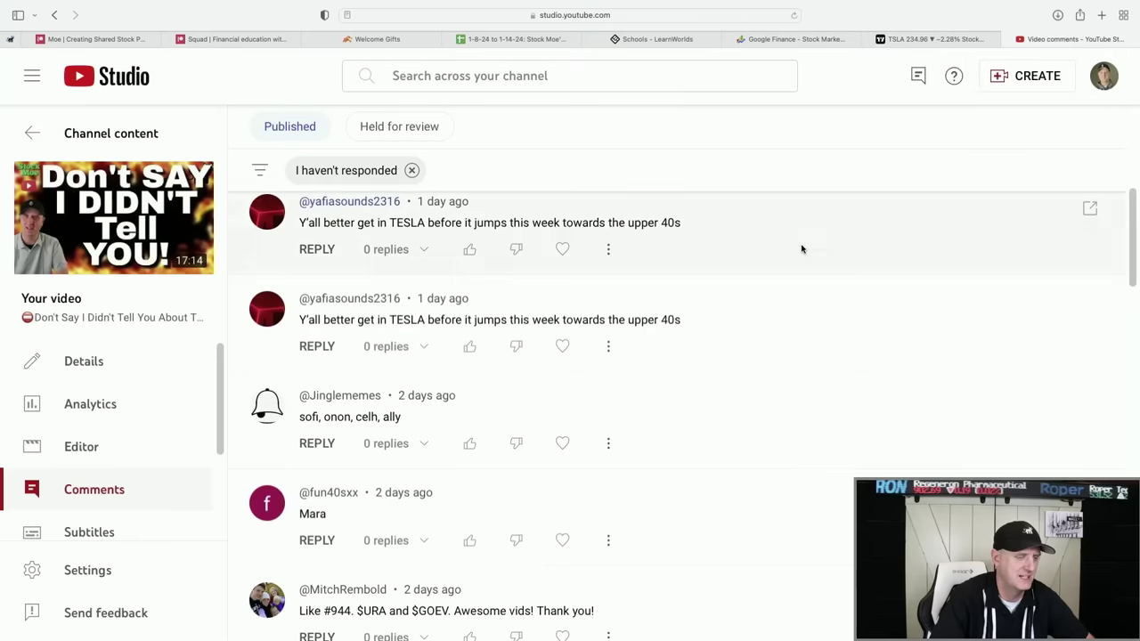
scroll(647, 386, down, 3)
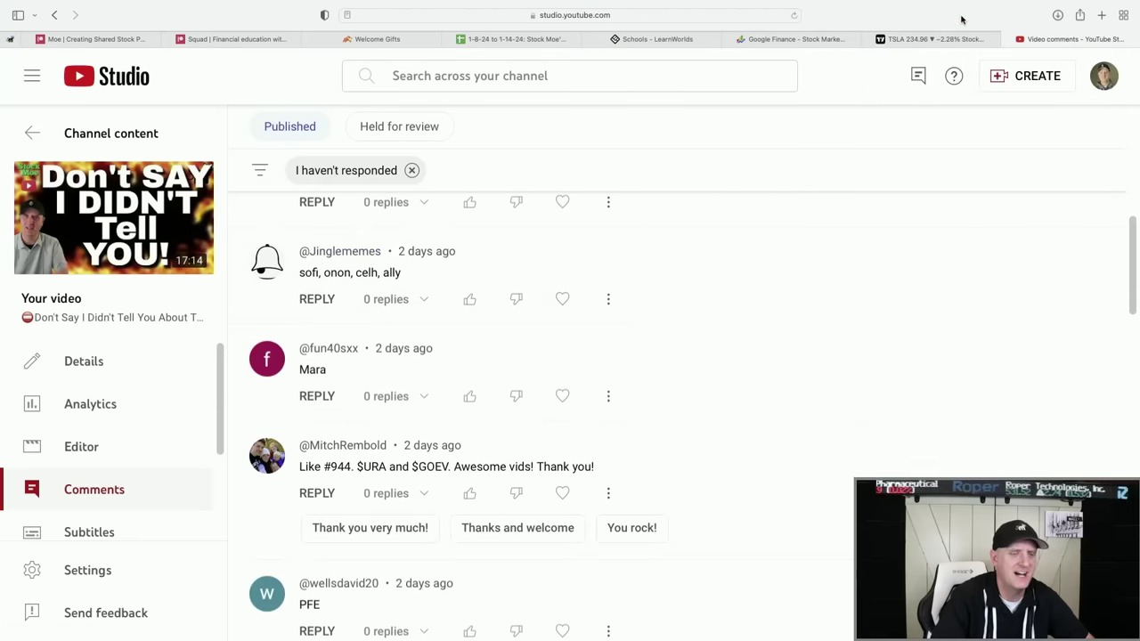
Step: Switch the chart symbol to SoFi Technologies (SOFI)
click(932, 39)
text(SO)
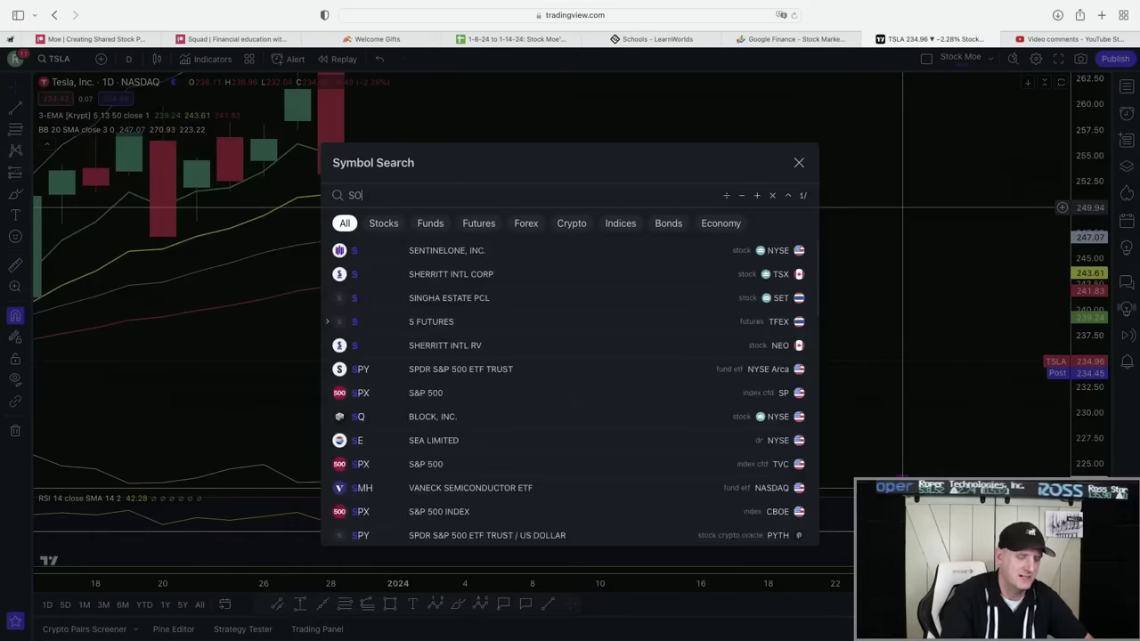
text(FI)
key(Return)
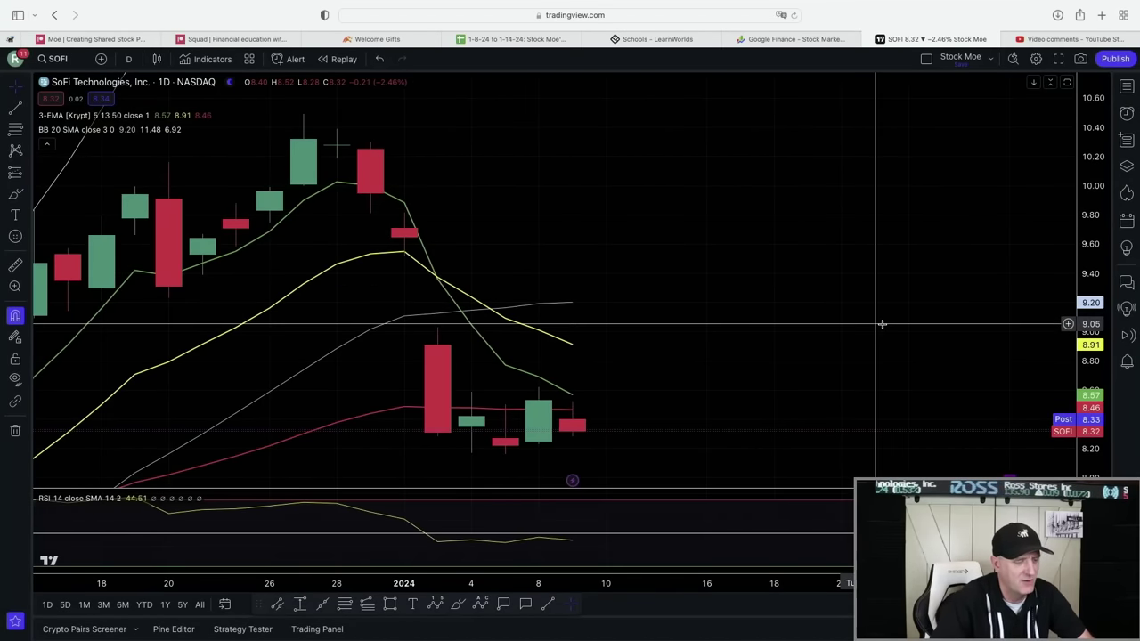
Step: Zoom and scroll the SOFI daily chart to review its candles
scroll(883, 324, up, 3)
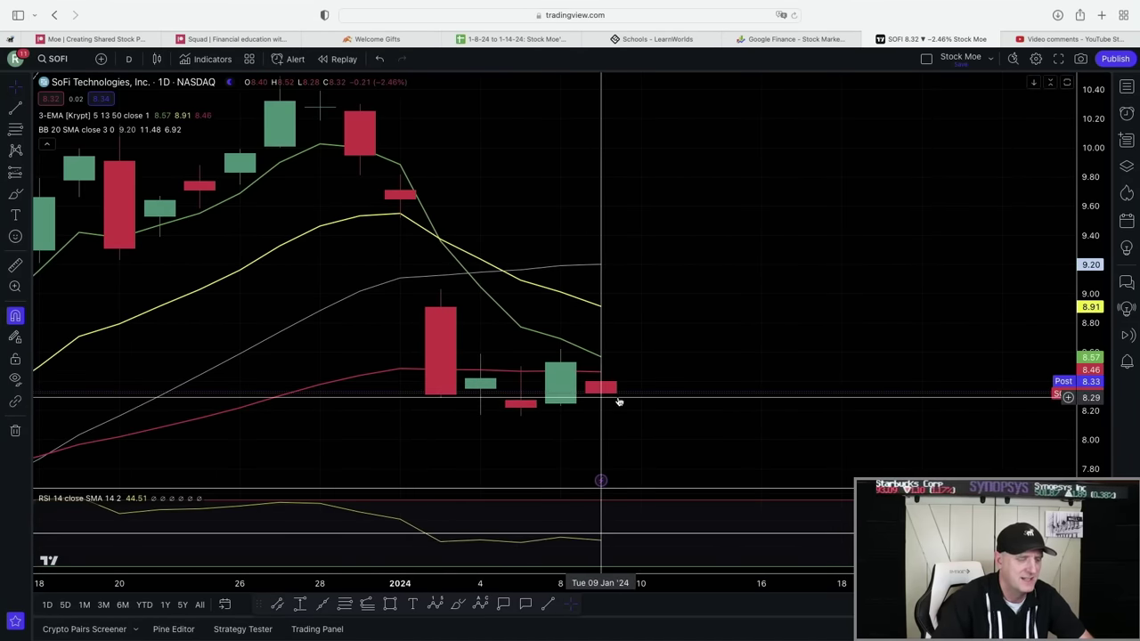
scroll(730, 364, down, 3)
scroll(731, 364, up, 2)
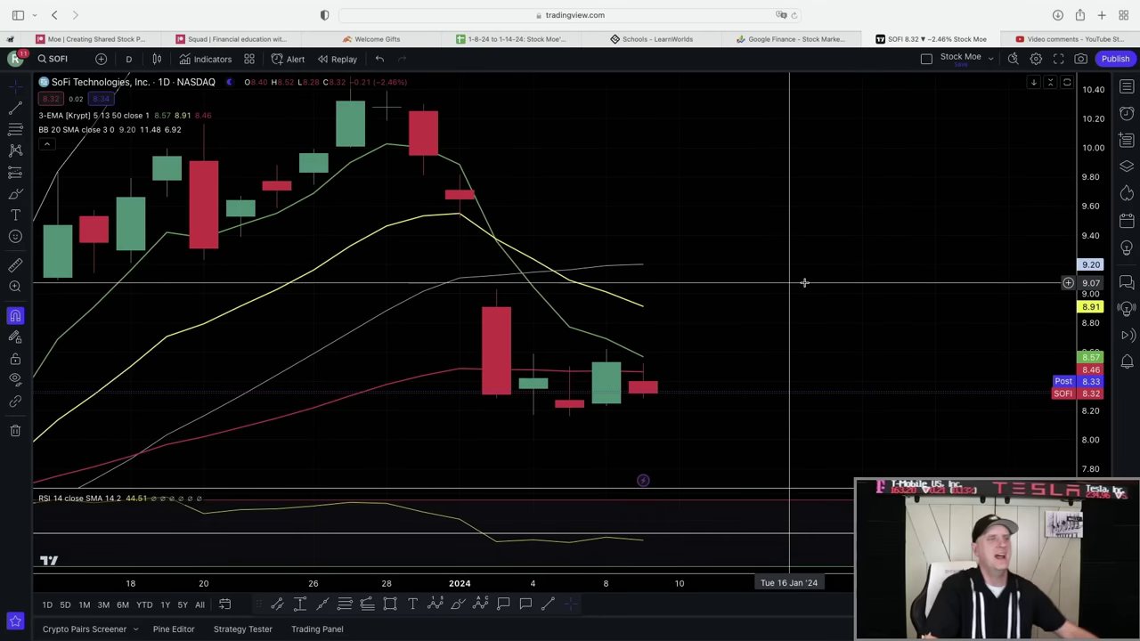
scroll(805, 282, left, 5)
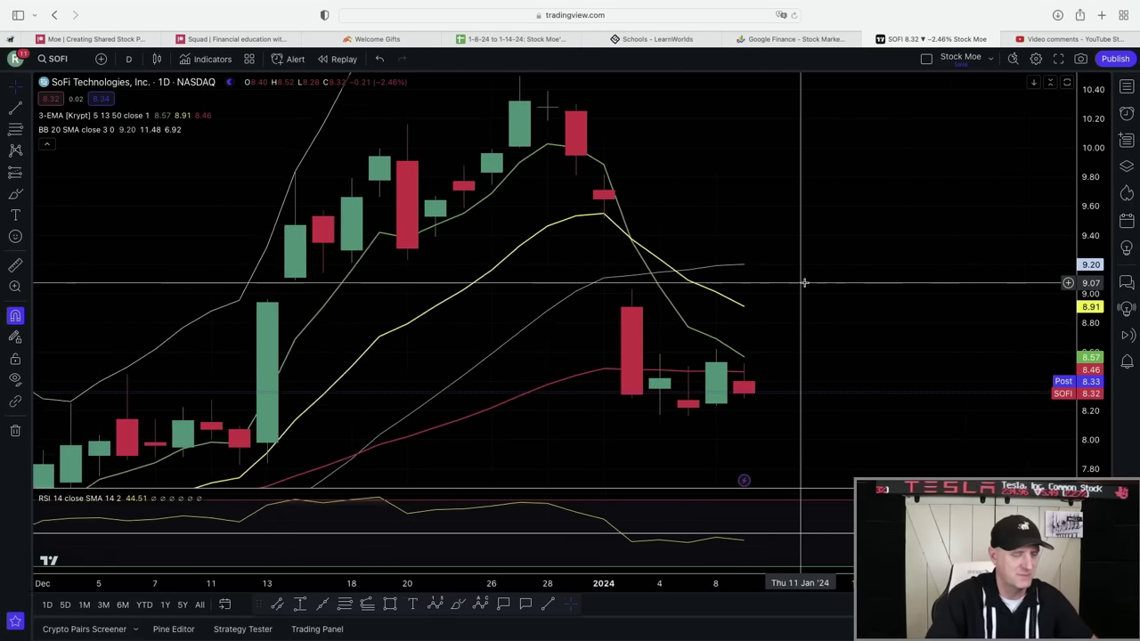
scroll(804, 283, right, 5)
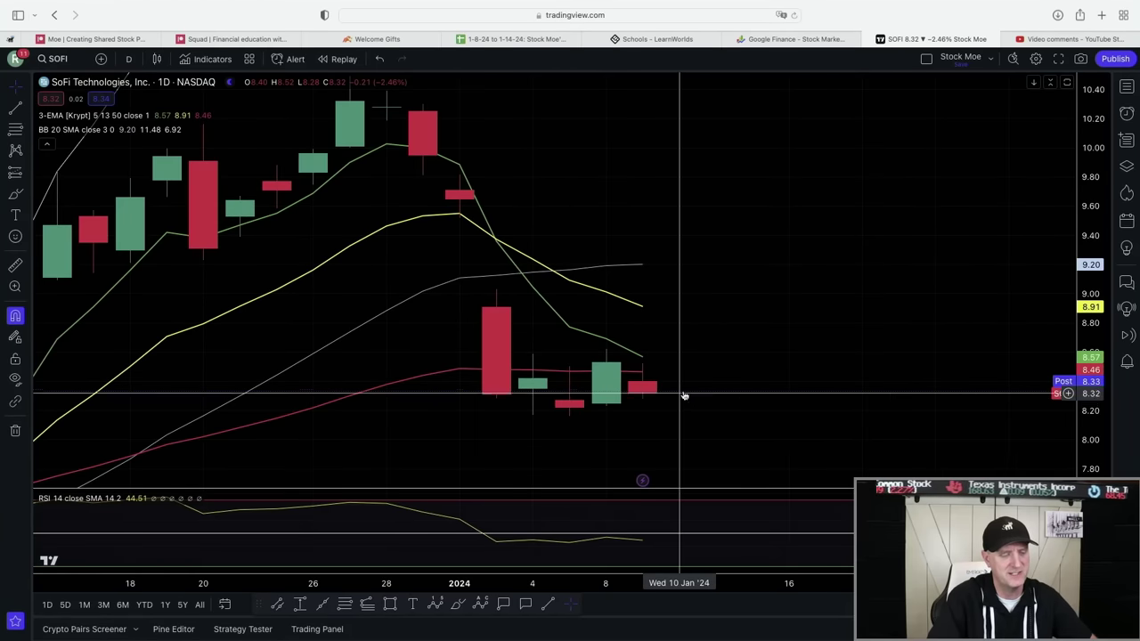
scroll(800, 321, left, 5)
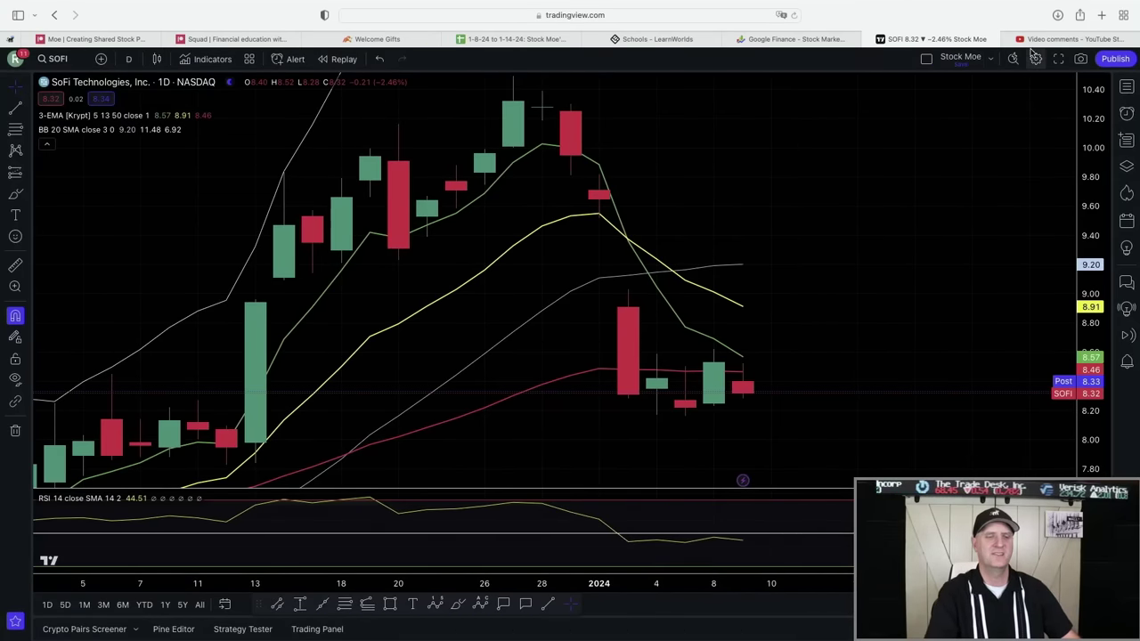
Step: Scroll the viewer comments to the Mara, PFE and TSLY requests
click(1056, 39)
scroll(585, 400, down, 1)
scroll(586, 400, up, 1)
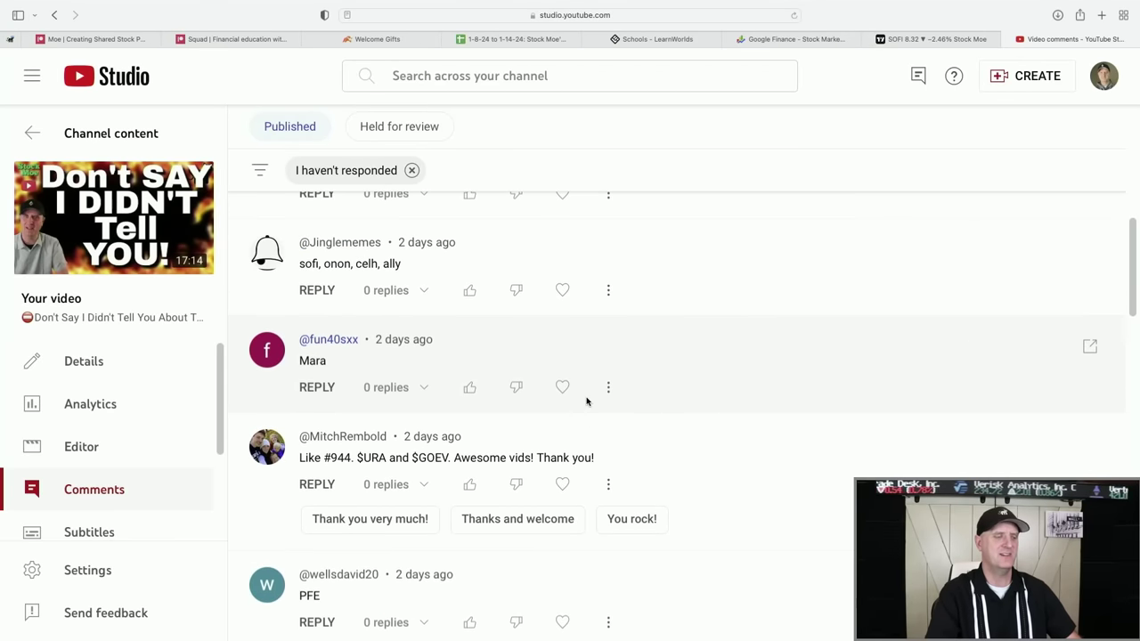
scroll(586, 400, down, 3)
Step: Switch the chart symbol to Marathon Digital (MARA) daily candles
mouse_move(947, 11)
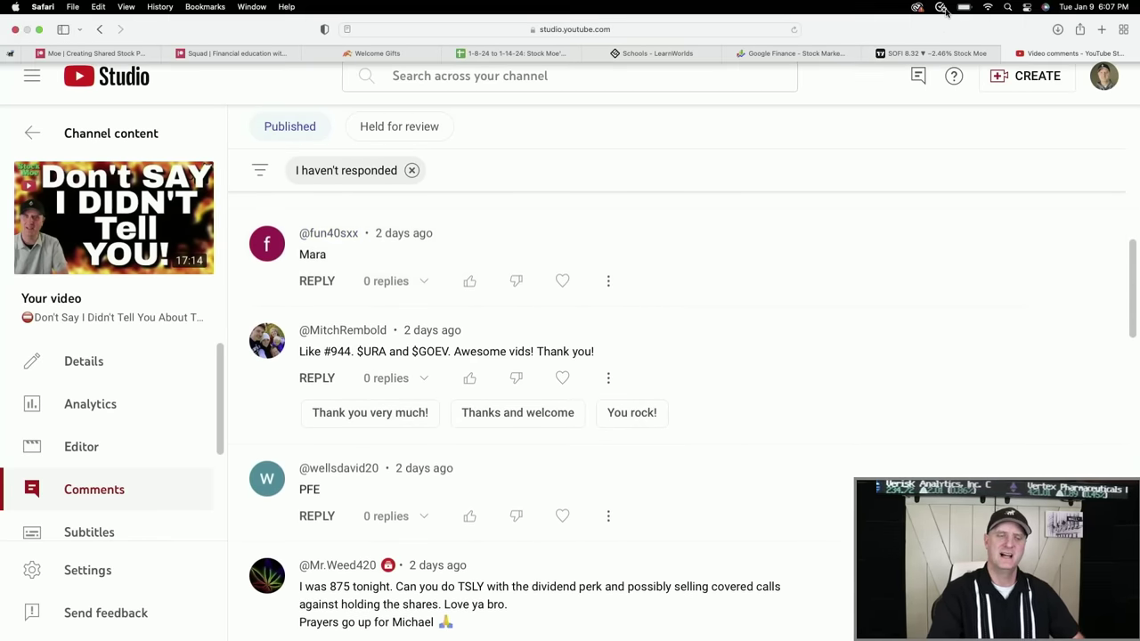
click(933, 53)
text(MARA)
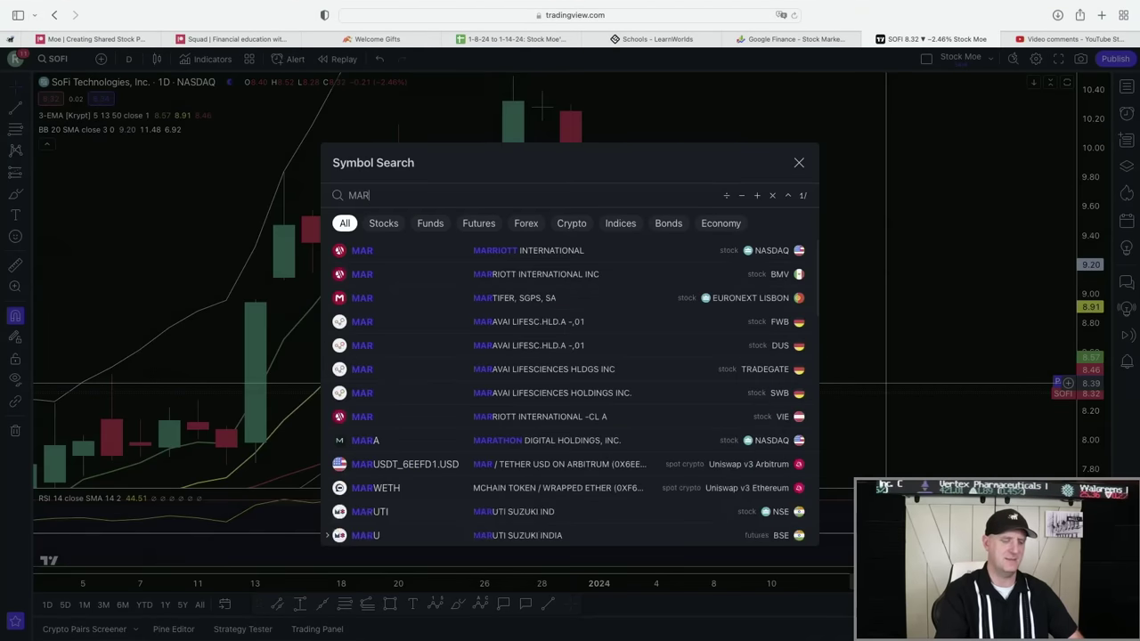
key(Return)
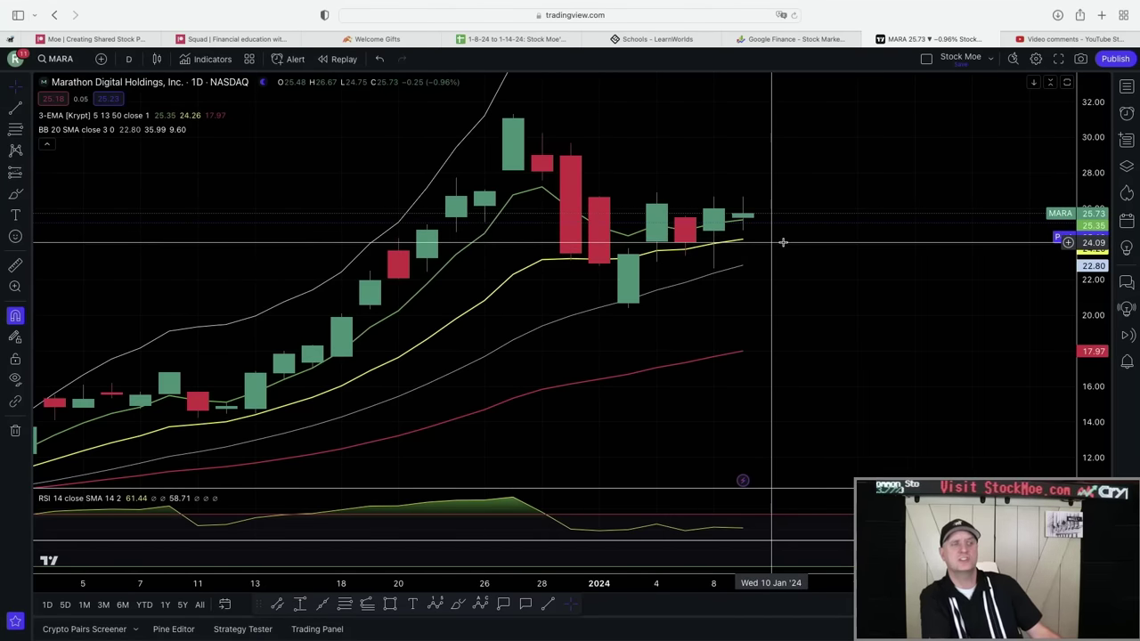
Step: Check the comments for the next request, URA, and return to the MARA chart
click(1052, 39)
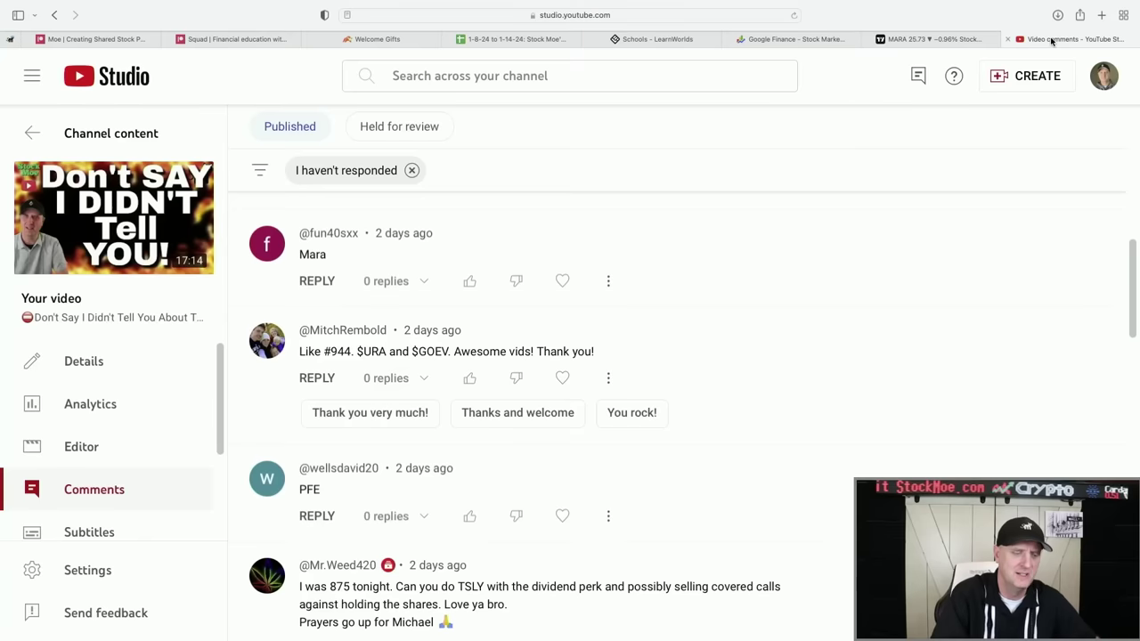
scroll(704, 341, down, 3)
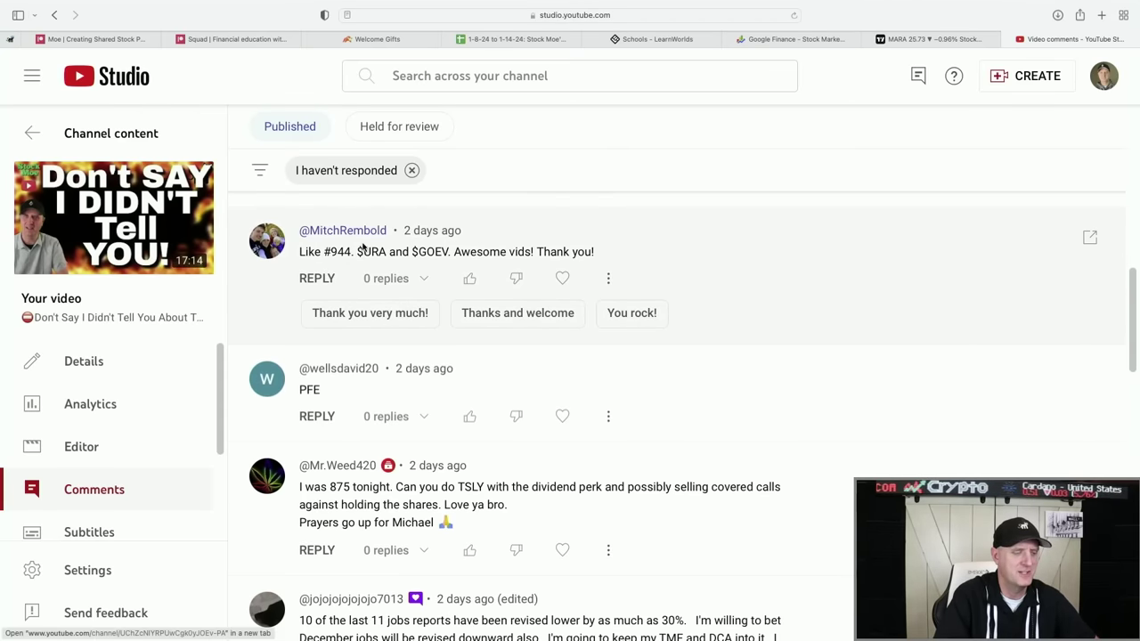
click(979, 39)
Step: Load the Global X Uranium ETF (URA) daily chart by entering URA
text(UR)
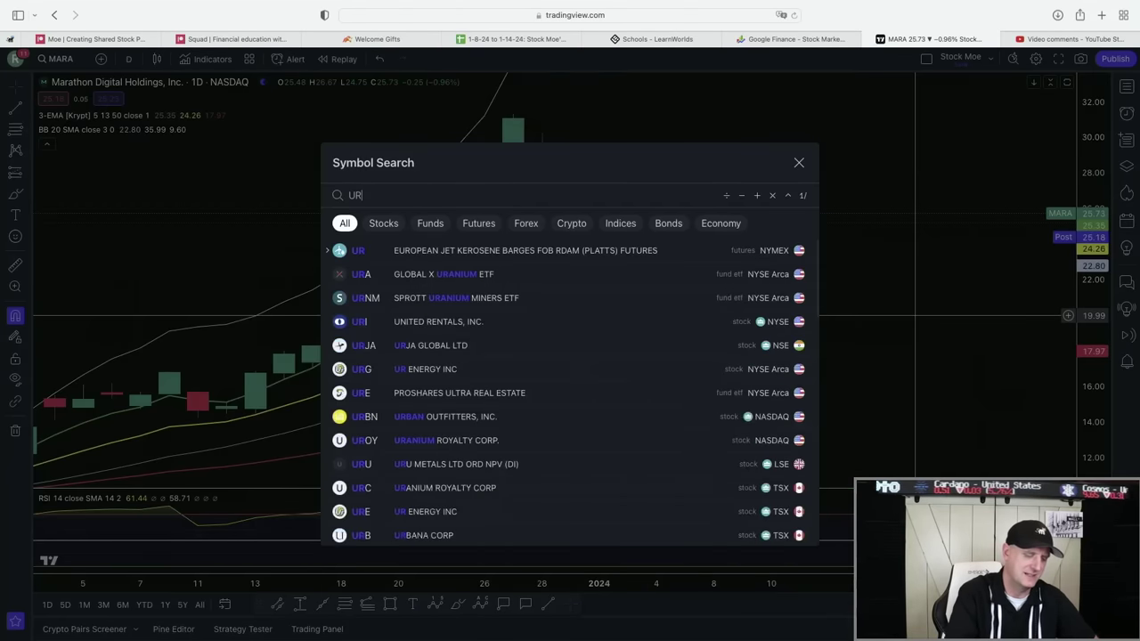
text(A)
key(Return)
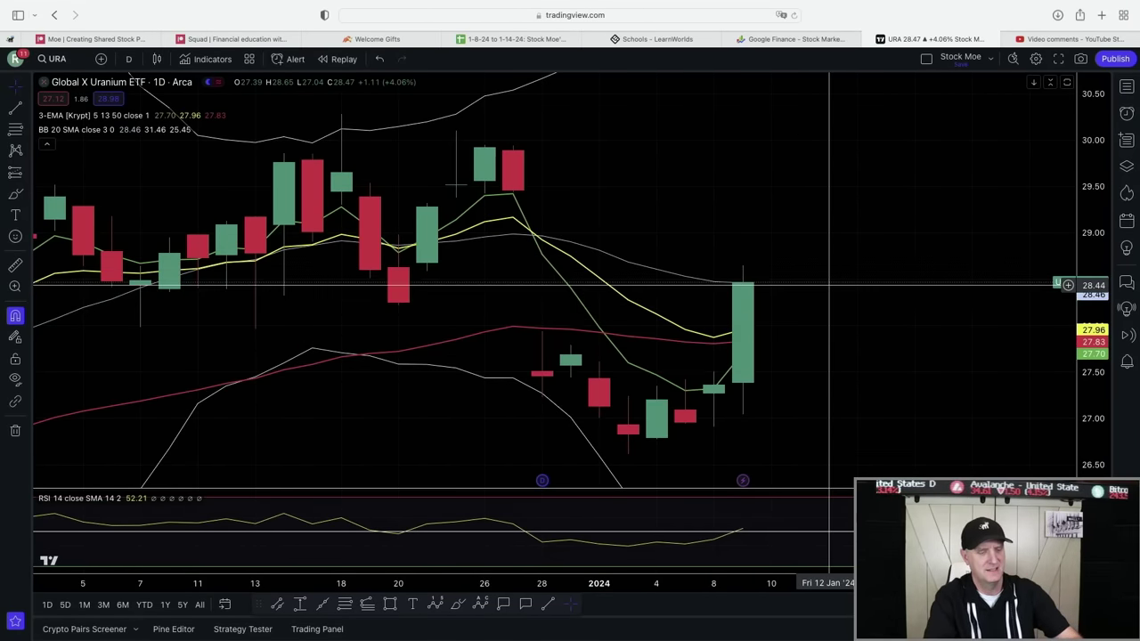
scroll(840, 352, up, 5)
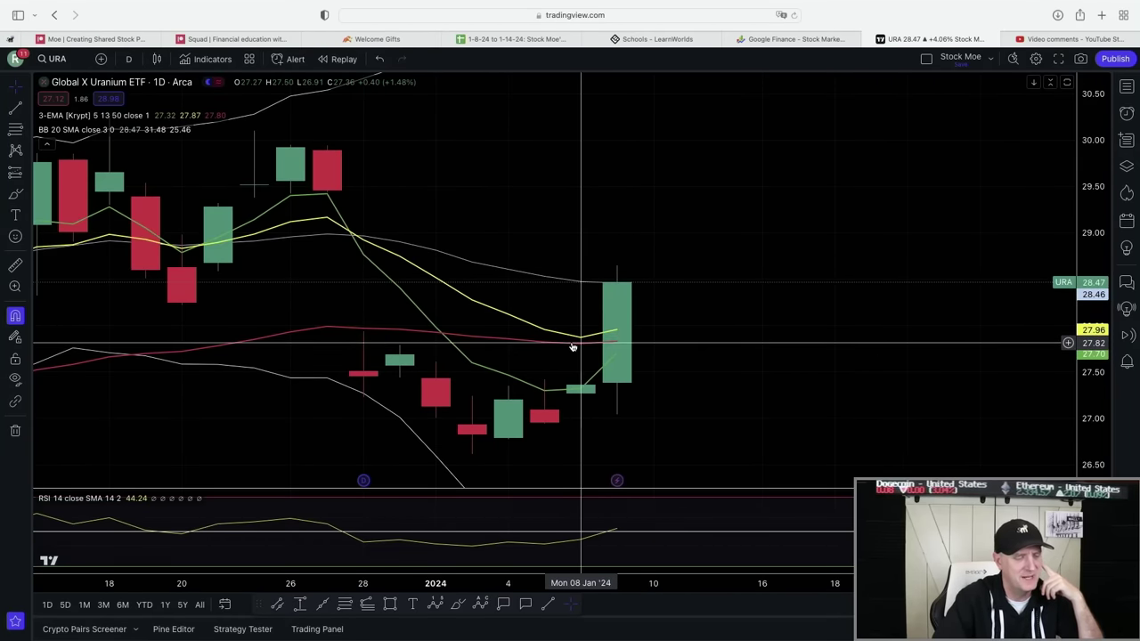
Step: Zoom and drag the URA chart to inspect its earlier candles
scroll(573, 347, down, 5)
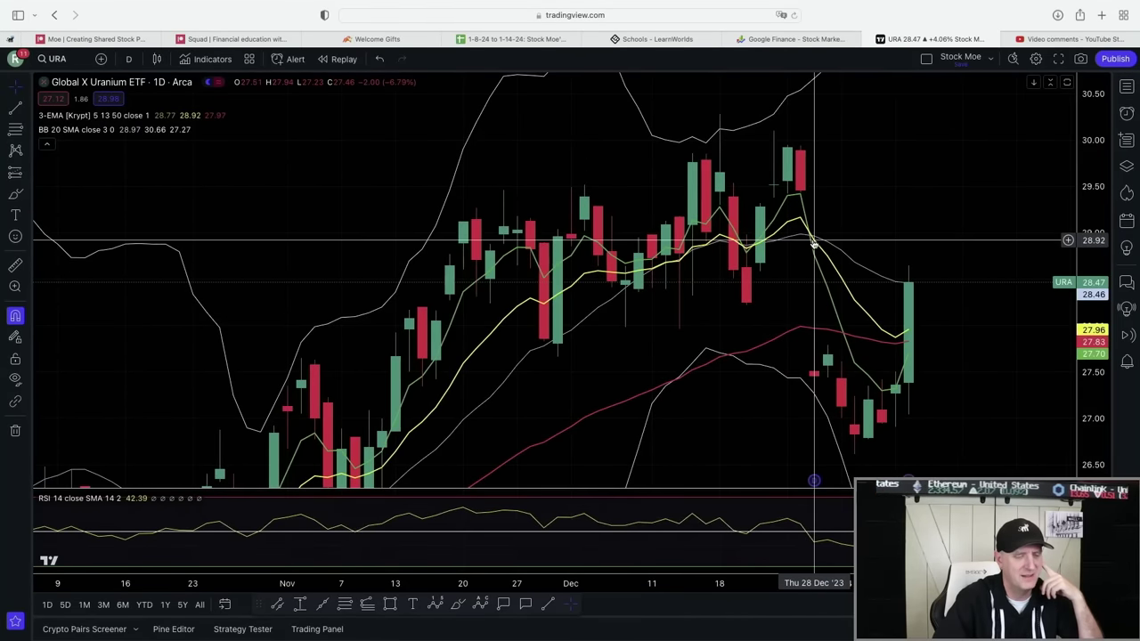
scroll(814, 241, up, 3)
drag(543, 349, 560, 397)
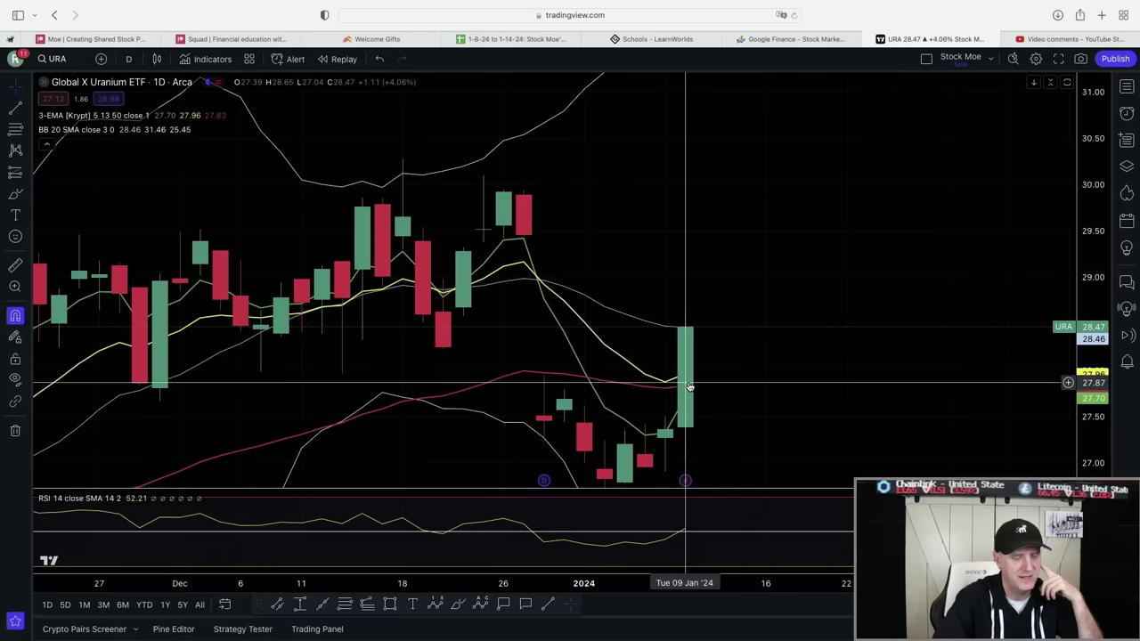
scroll(855, 172, up, 1)
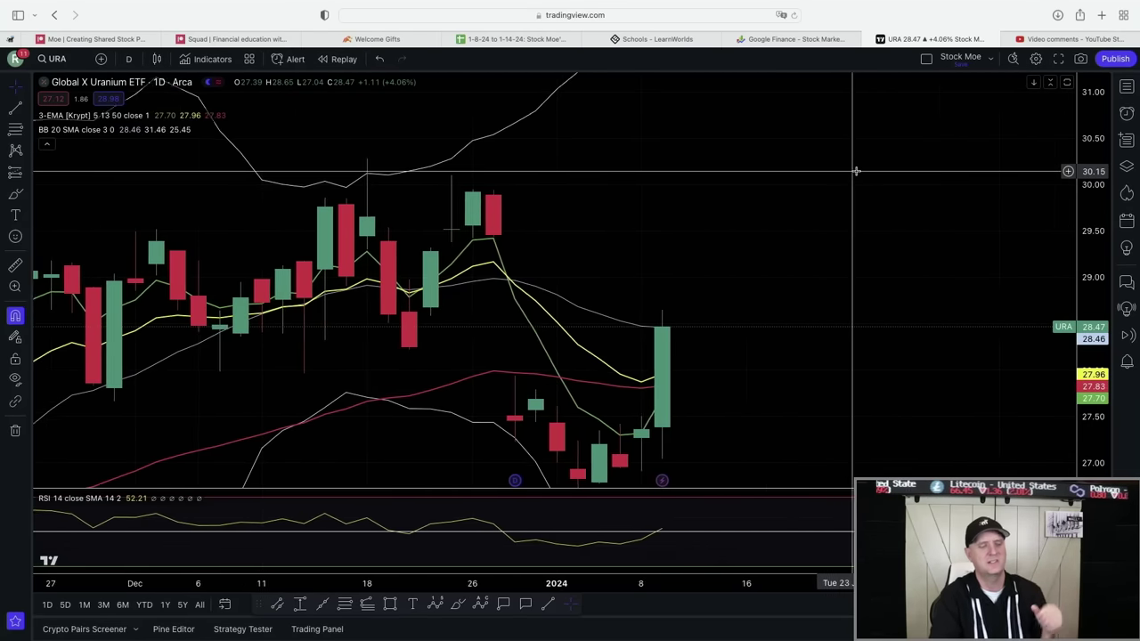
scroll(855, 171, up, 1)
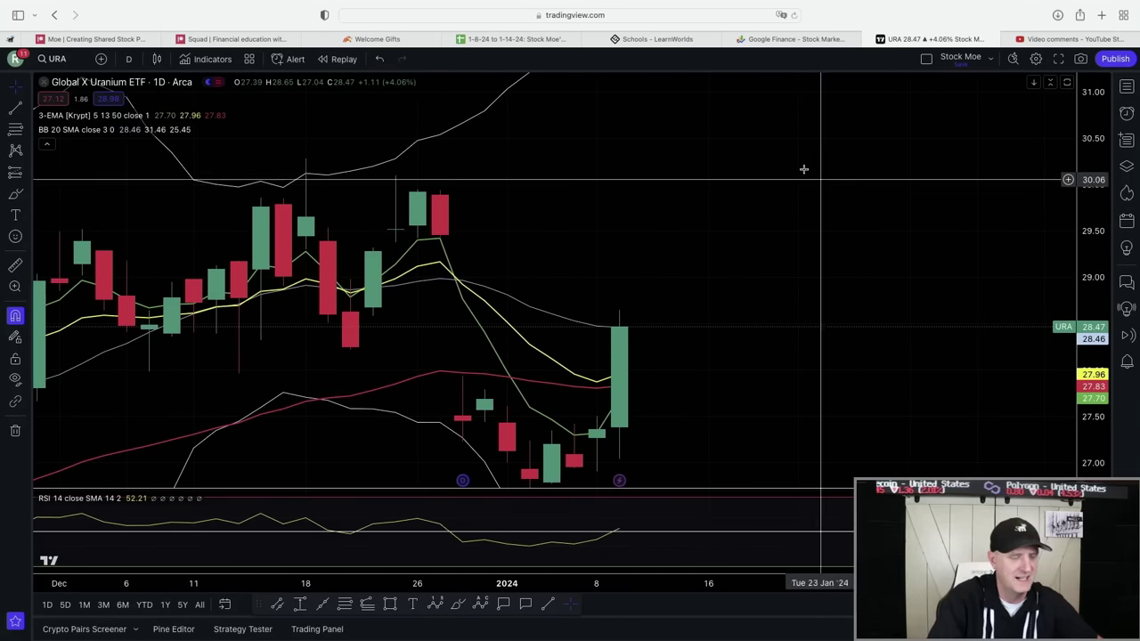
Step: Check the comments, then switch the chart symbol to Pfizer (PFE)
click(1066, 41)
scroll(809, 322, down, 4)
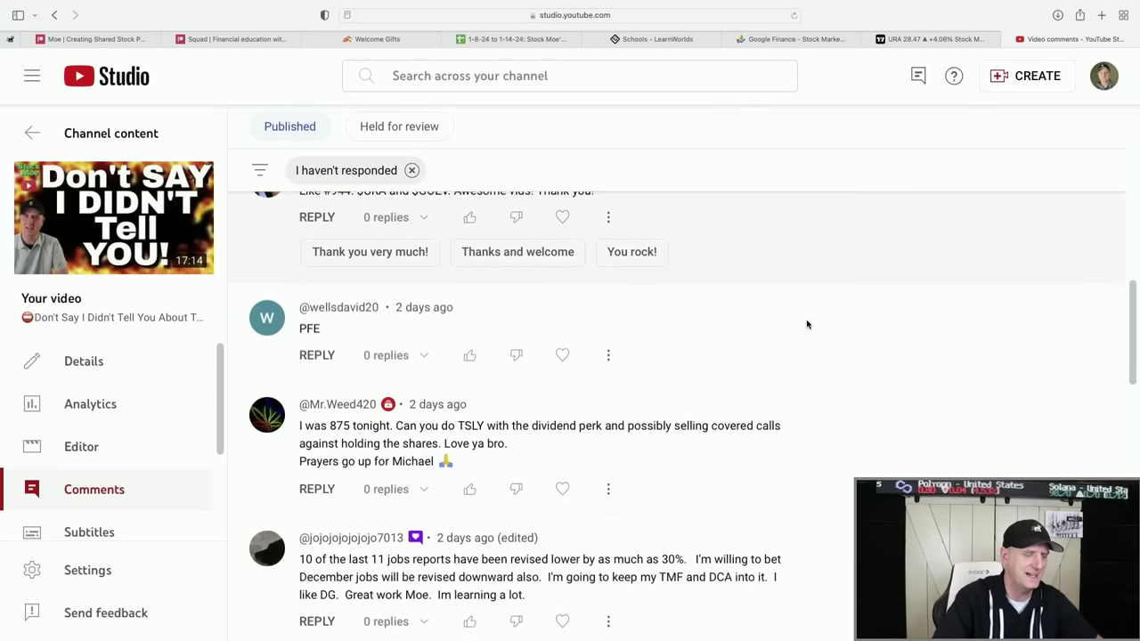
click(940, 39)
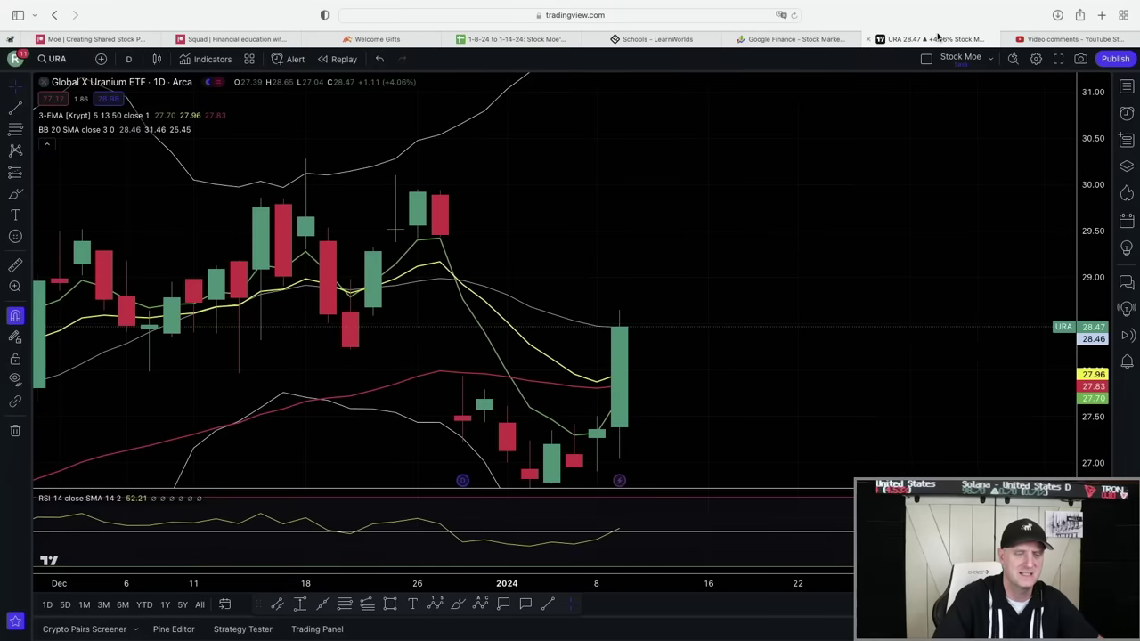
text(PFE)
key(Return)
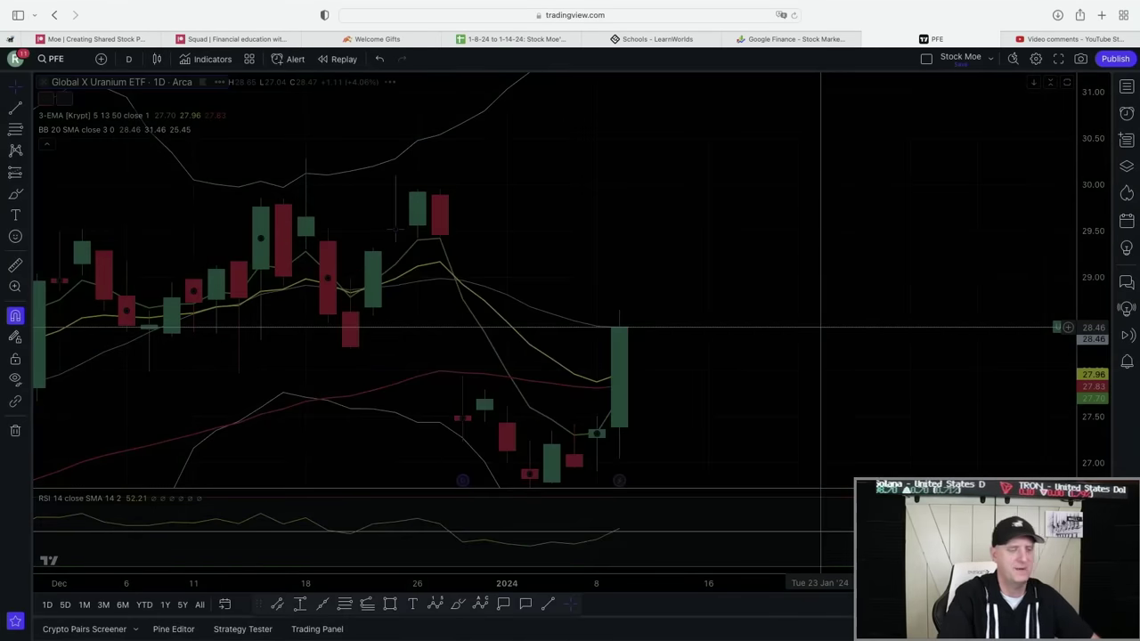
Step: Drag and zoom the PFE chart to frame its recent candles near 29.40
drag(707, 280, 957, 362)
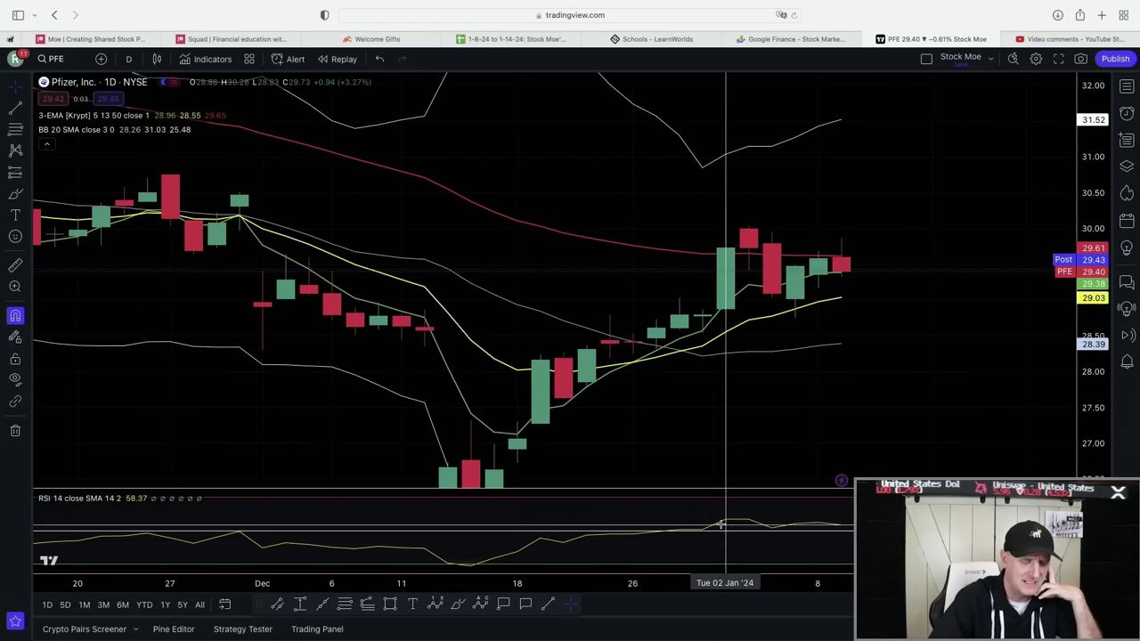
scroll(842, 517, up, 2)
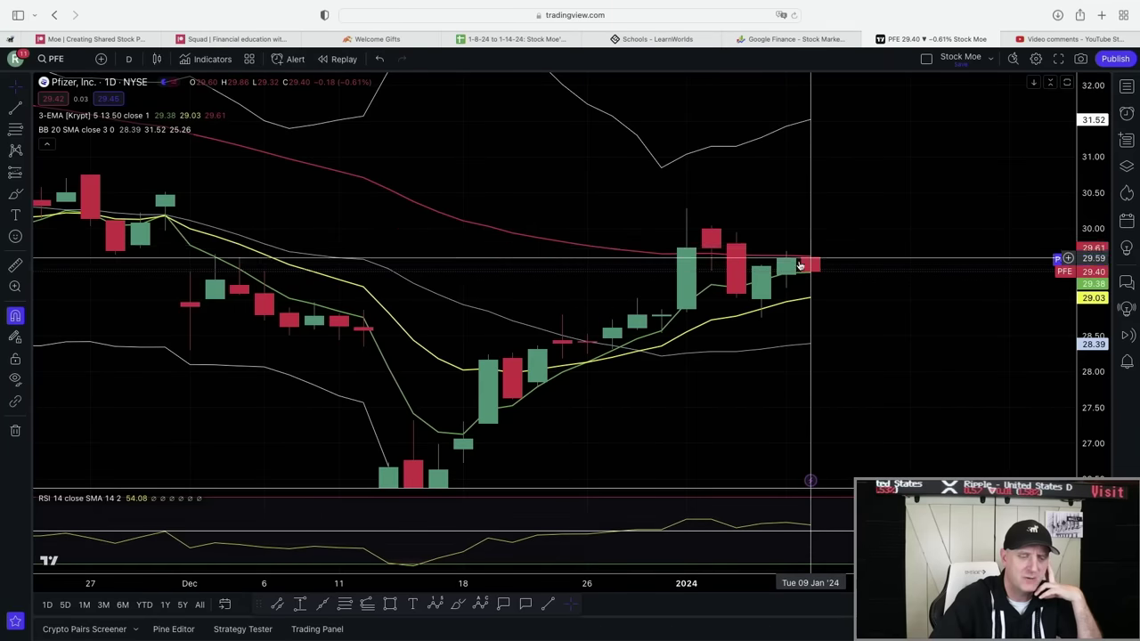
drag(908, 306, 798, 326)
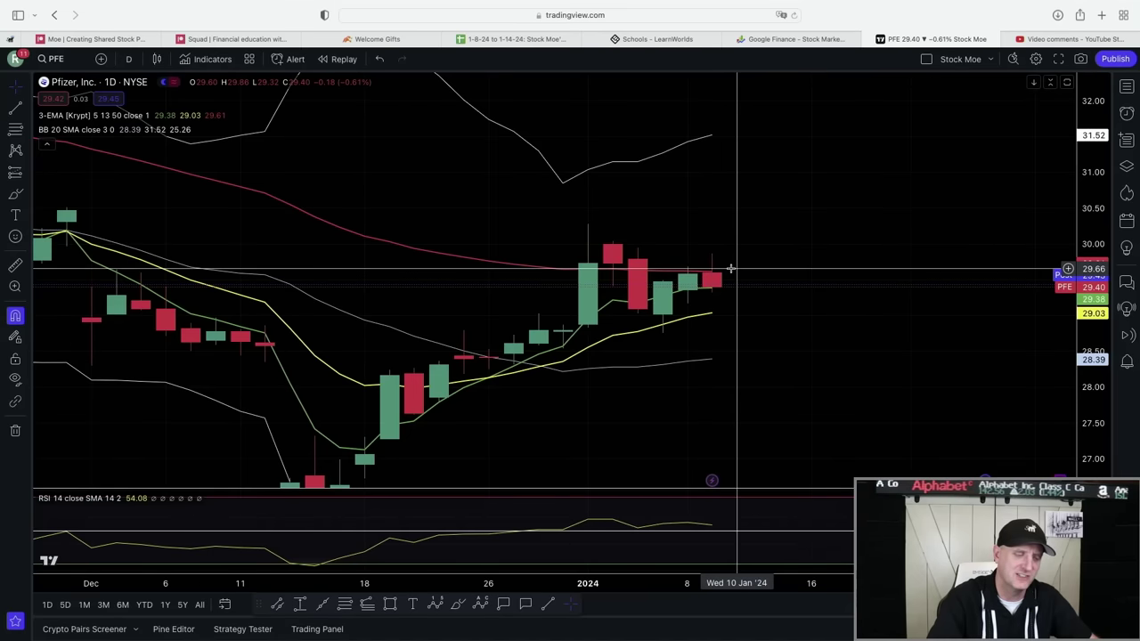
drag(776, 339, 787, 229)
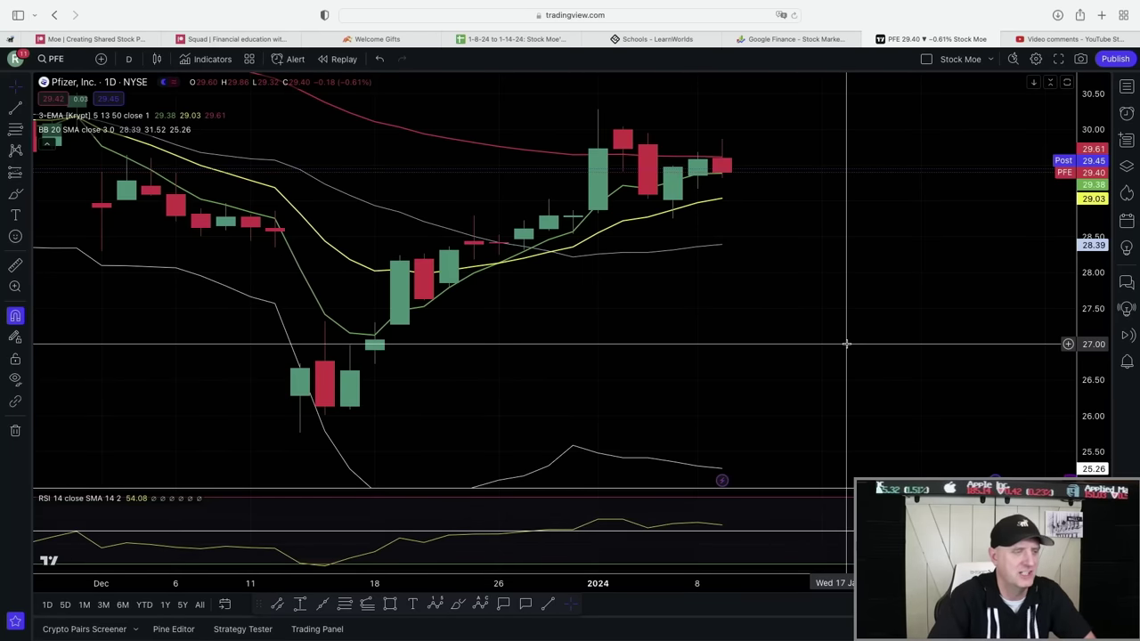
Step: Compress Pfizer's price scale and scroll the chart back through 2022
scroll(776, 178, left, 5)
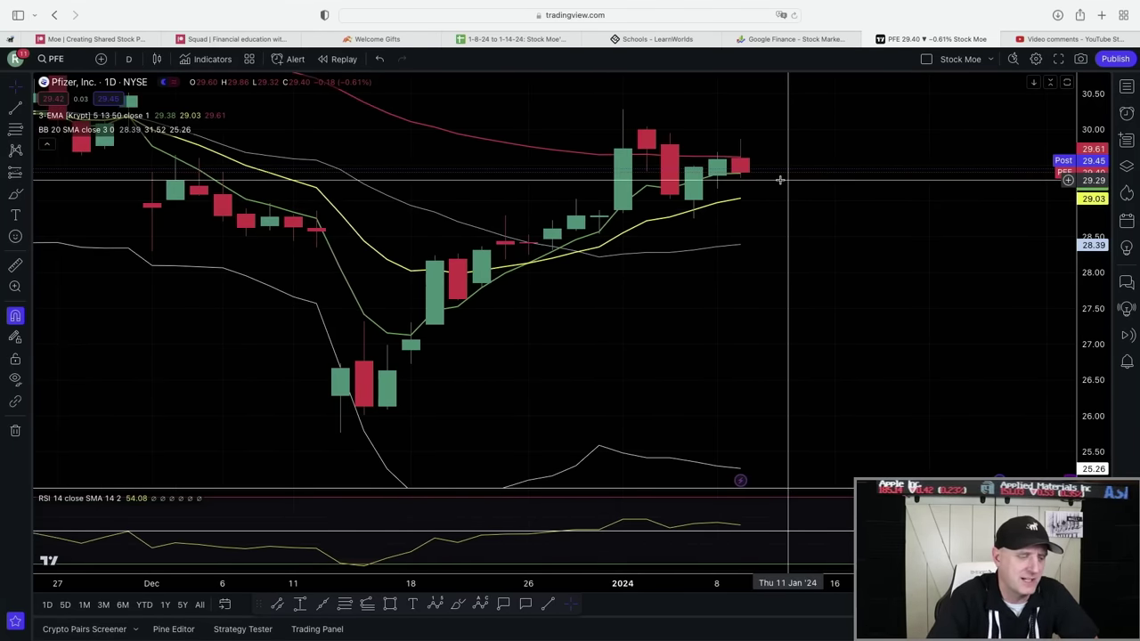
scroll(928, 322, left, 2)
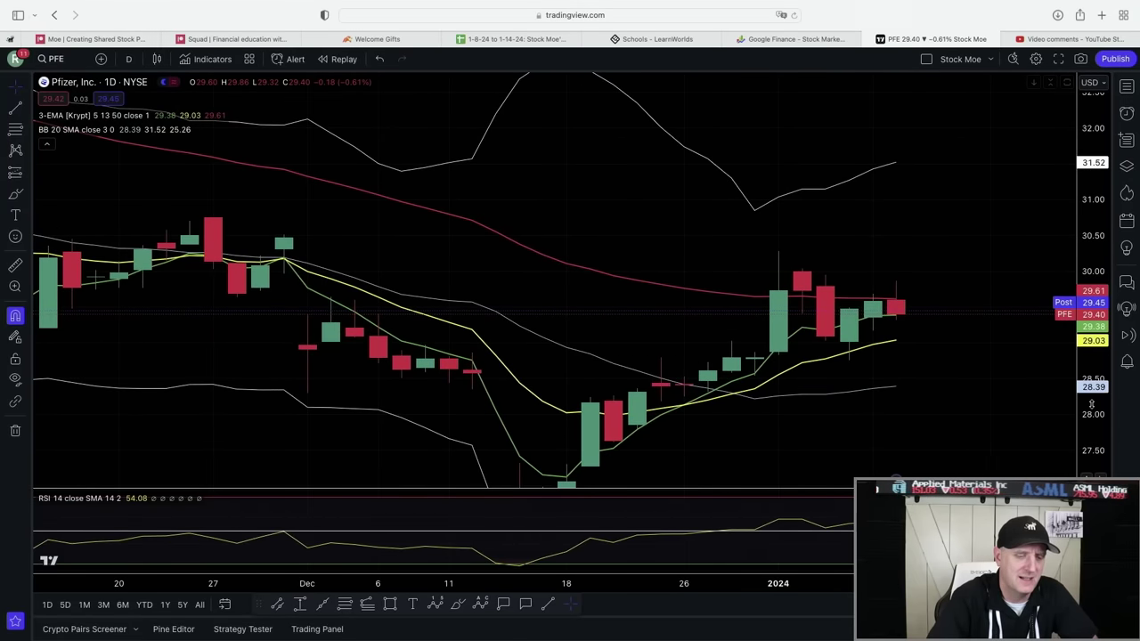
drag(1091, 404, 1092, 445)
scroll(930, 415, down, 3)
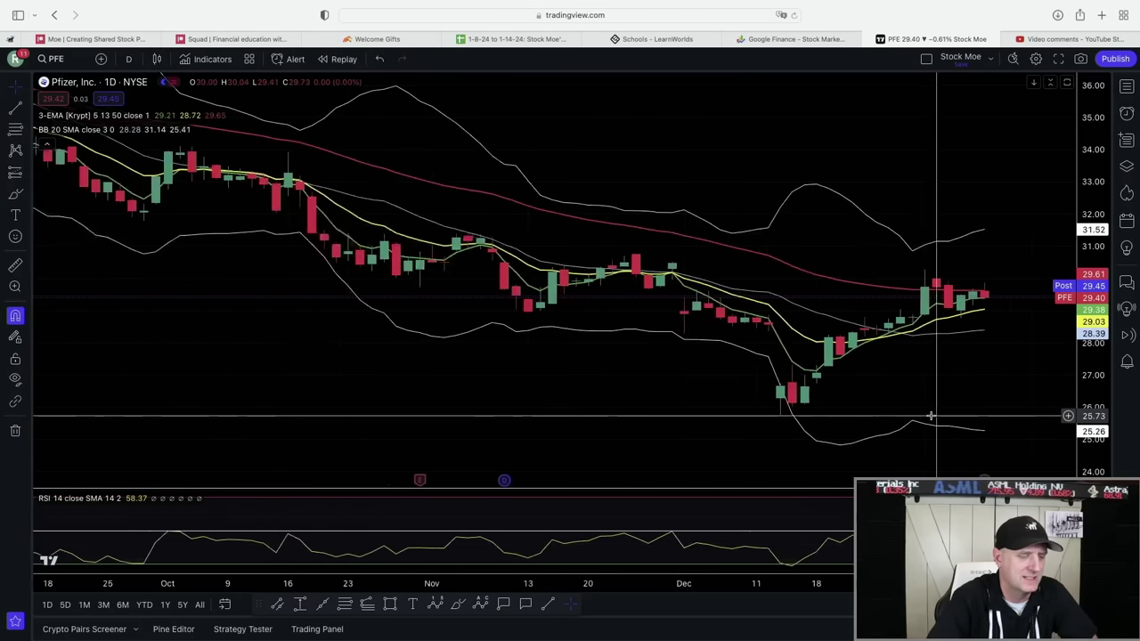
scroll(930, 415, left, 10)
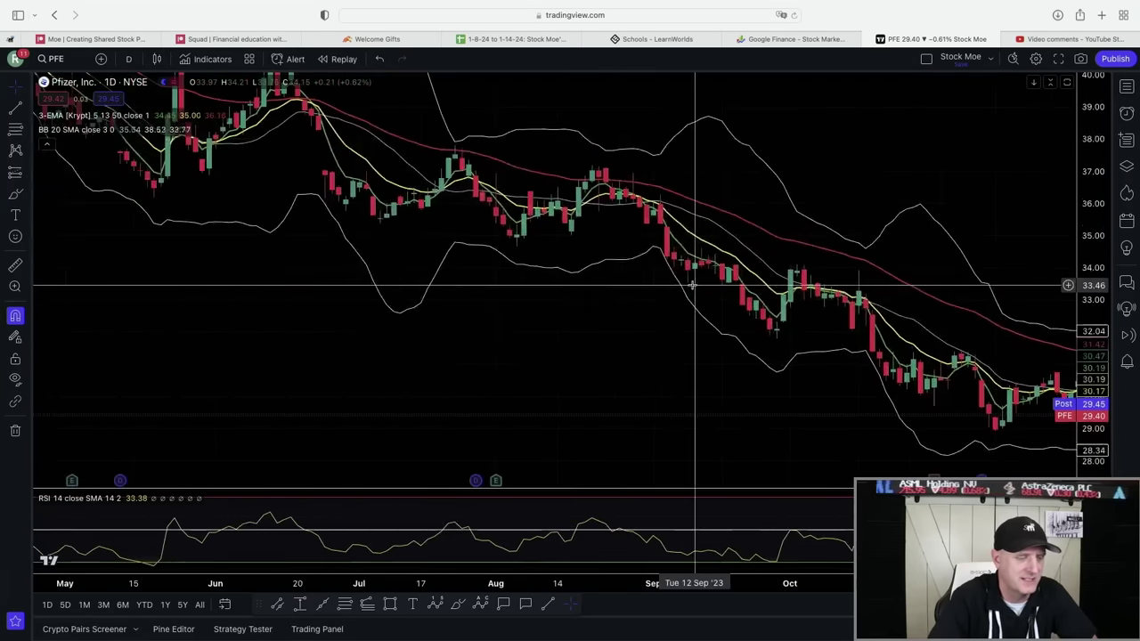
scroll(692, 285, left, 10)
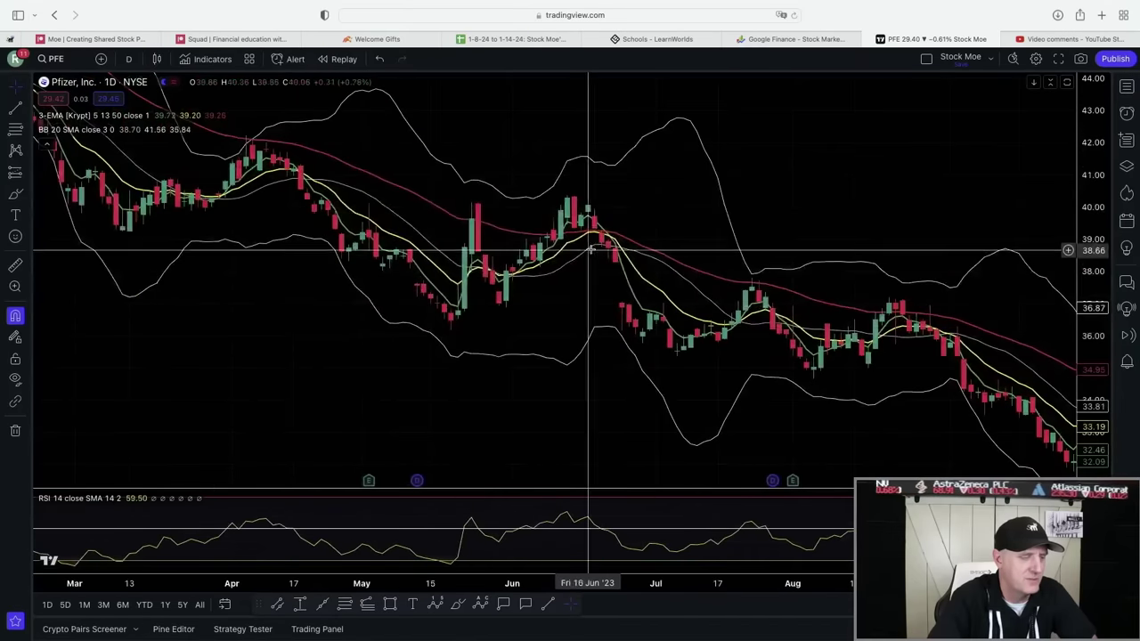
scroll(835, 419, left, 10)
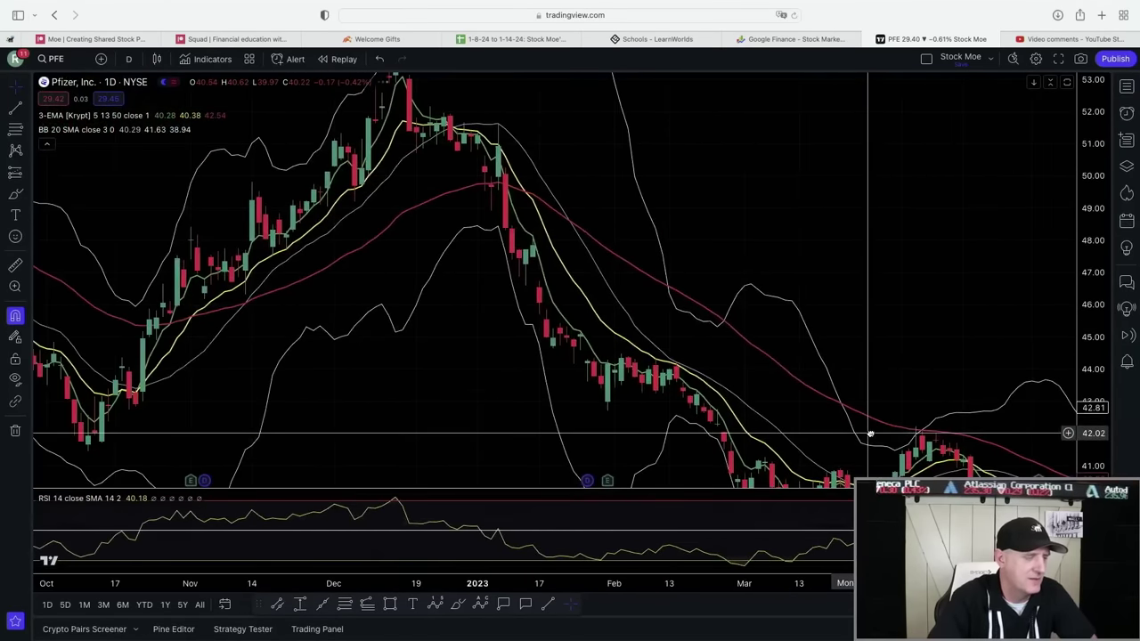
scroll(870, 433, left, 10)
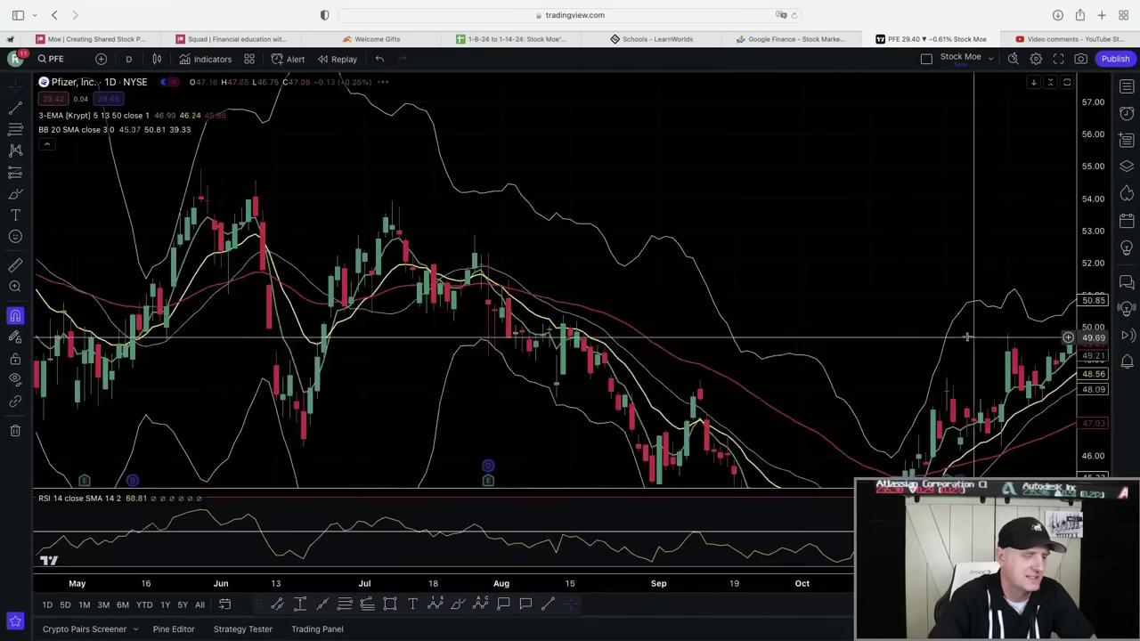
scroll(643, 264, left, 5)
Step: Scroll Pfizer's chart forward to the recent months leading into January 2024
scroll(952, 326, right, 15)
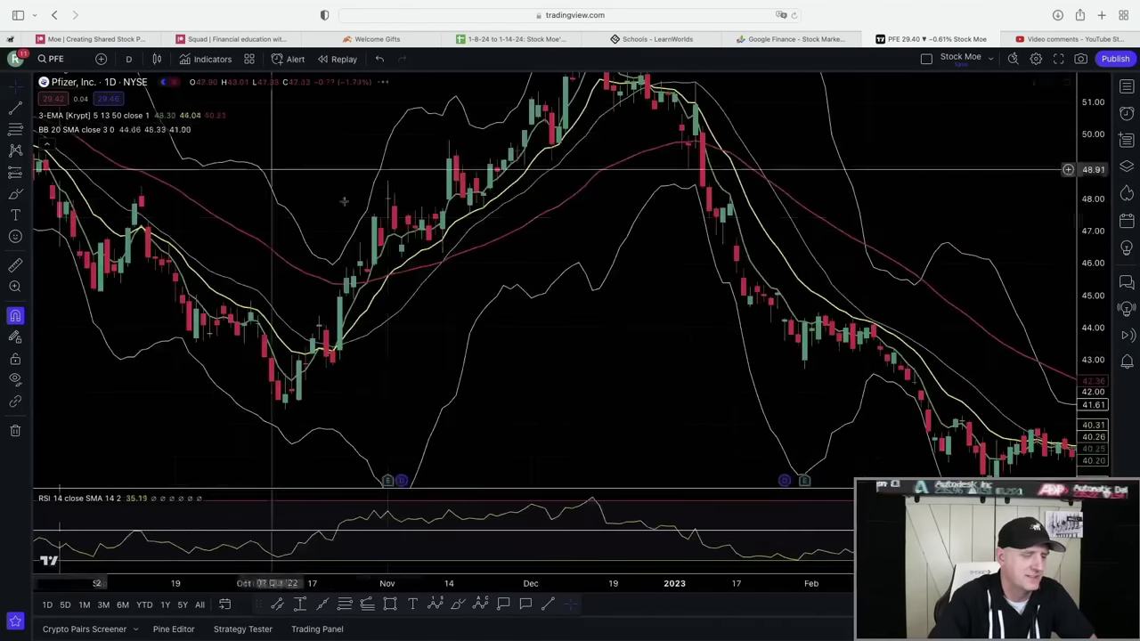
scroll(700, 258, right, 15)
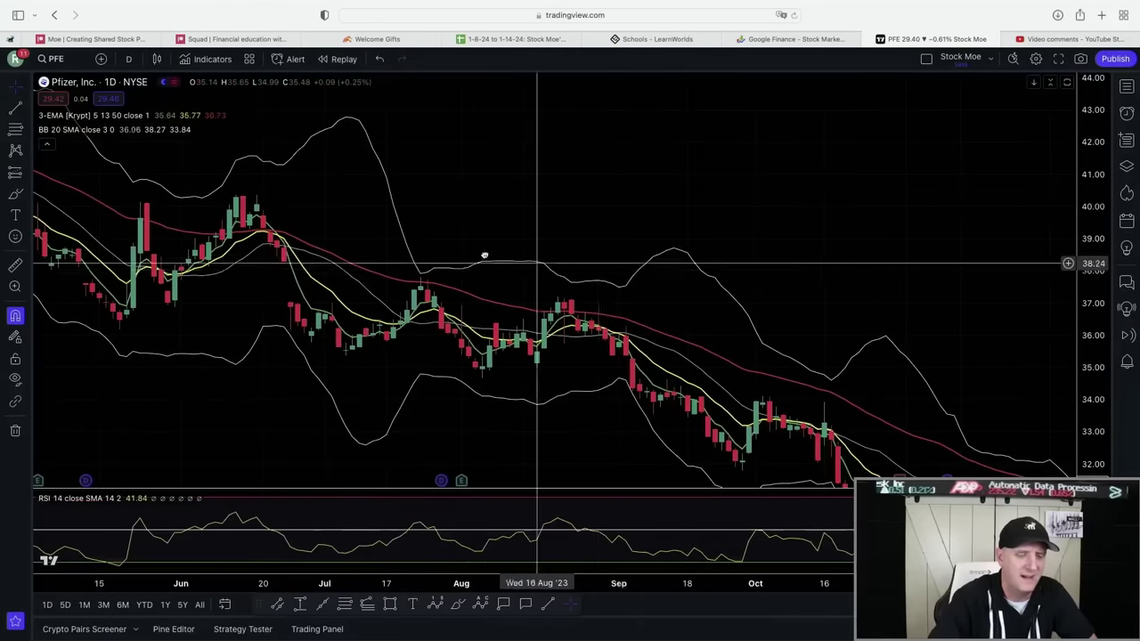
scroll(535, 255, right, 5)
scroll(505, 228, right, 10)
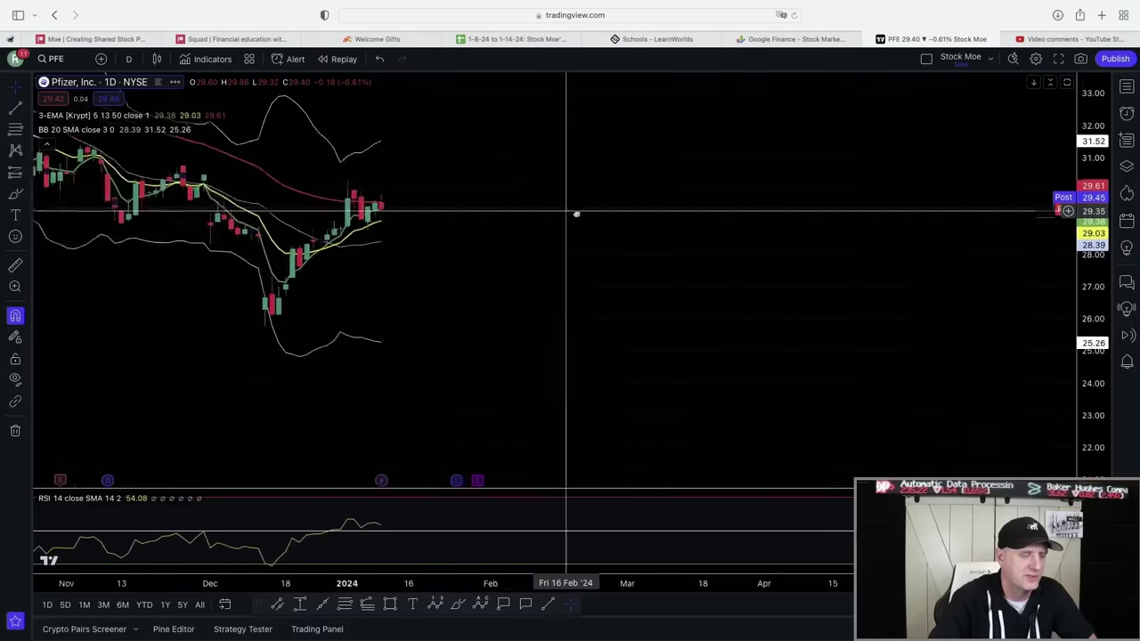
scroll(453, 259, left, 5)
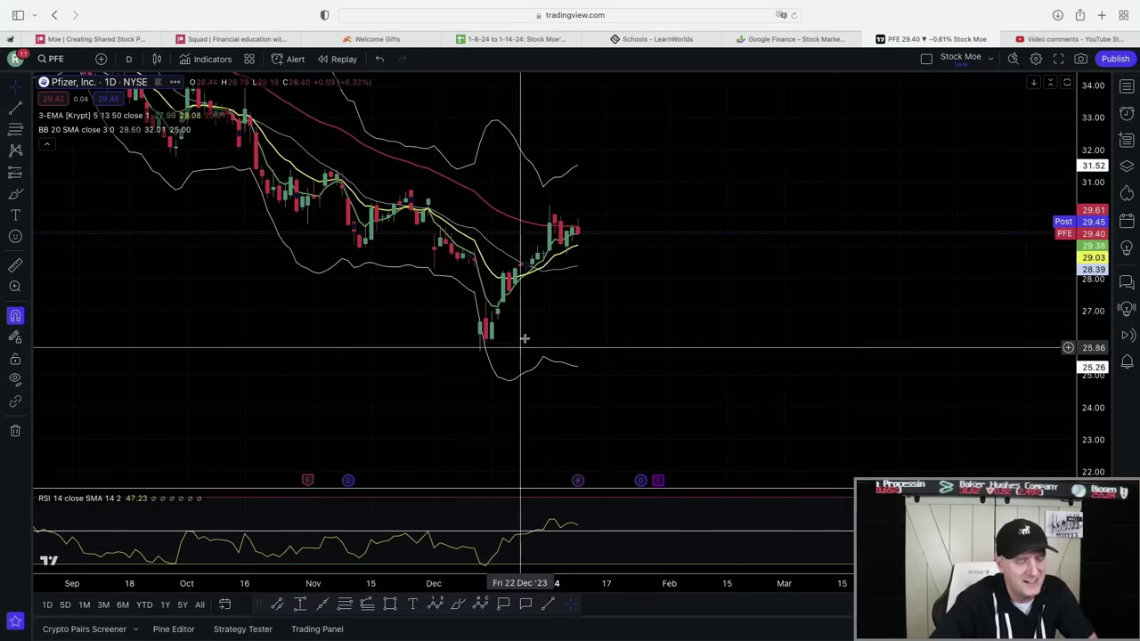
scroll(579, 321, right, 5)
scroll(941, 400, left, 10)
scroll(941, 400, up, 3)
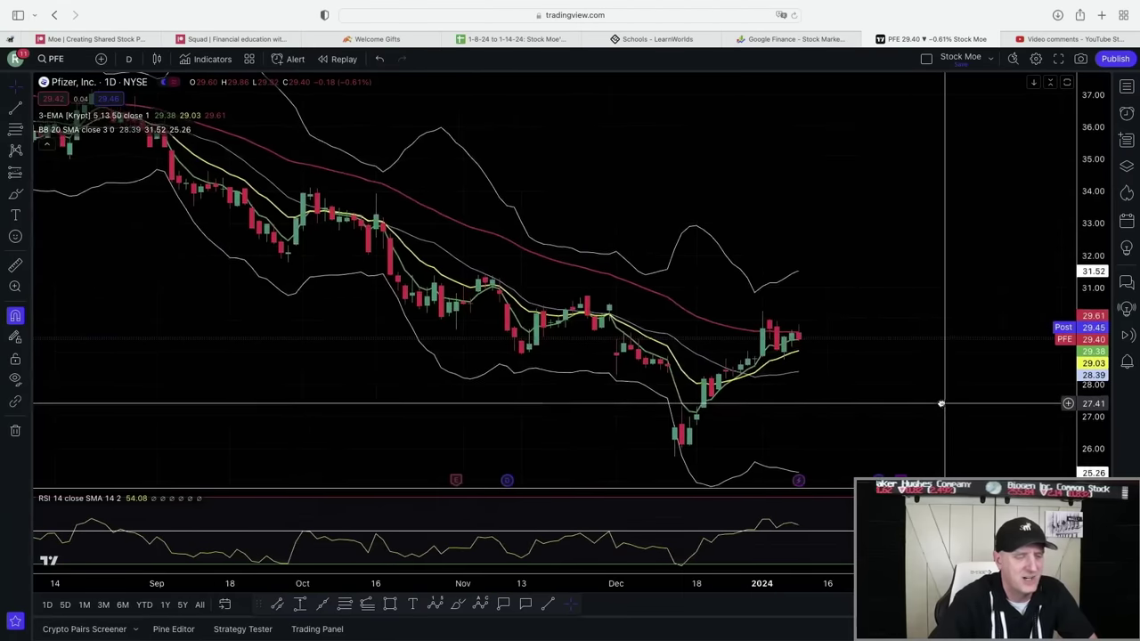
scroll(940, 400, up, 3)
scroll(940, 400, right, 5)
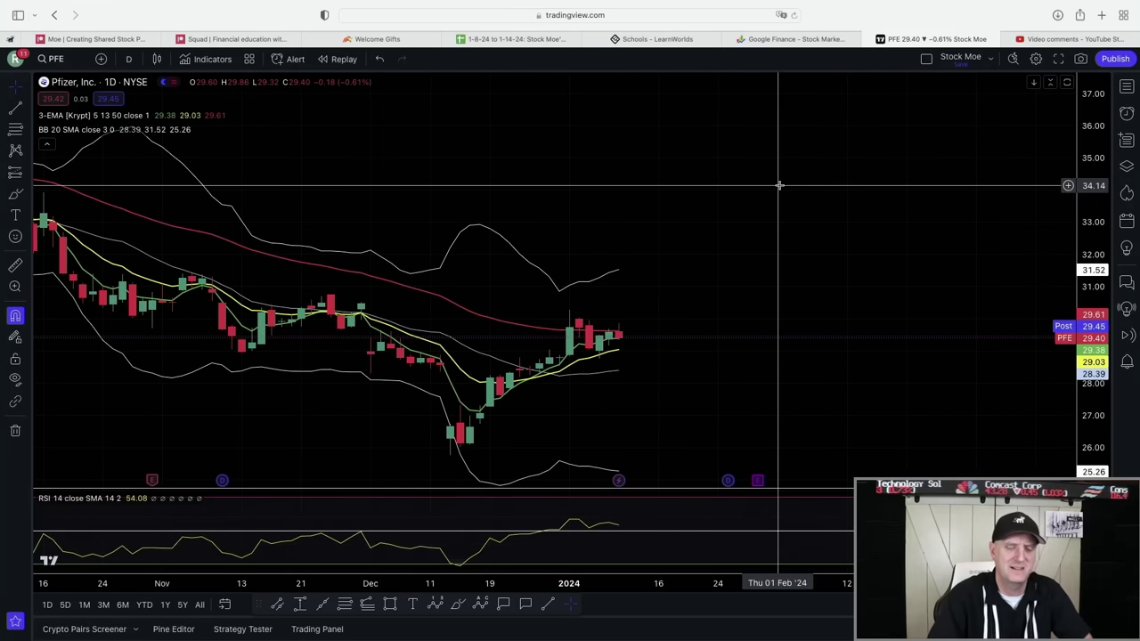
Step: Scroll the YouTube Studio comments to the viewer's question about TSLY's dividend and covered calls
click(1042, 39)
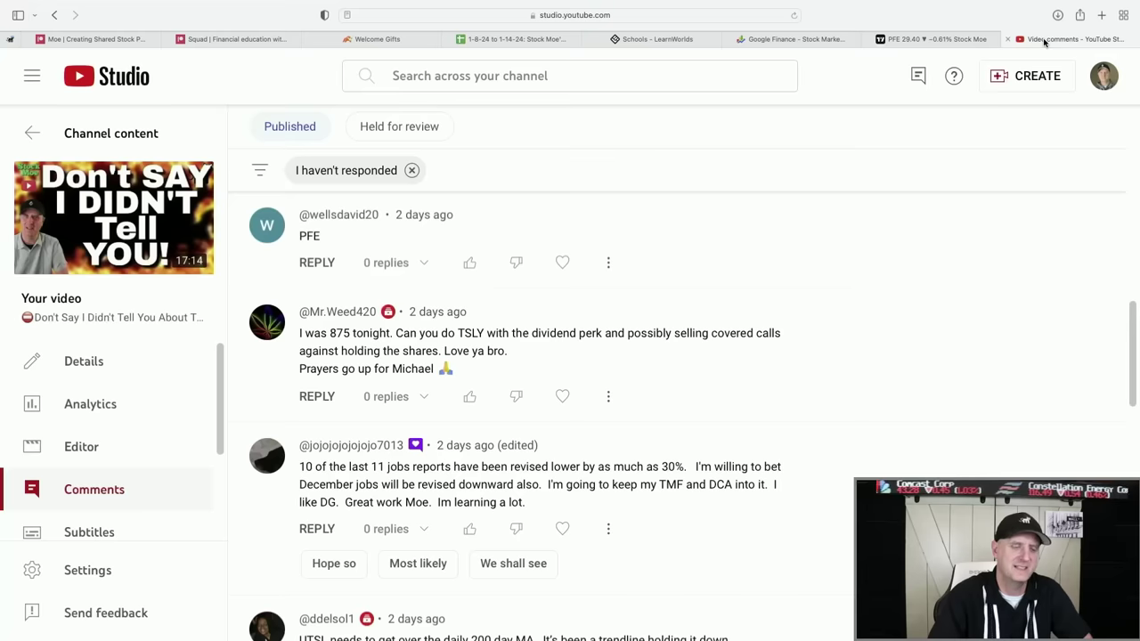
scroll(639, 384, down, 2)
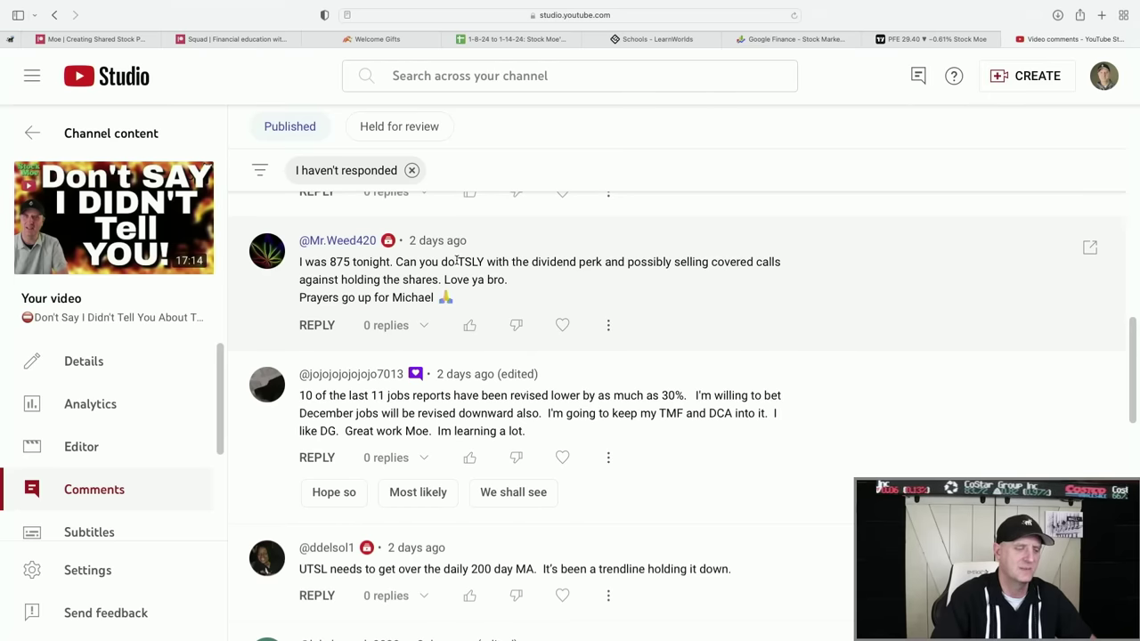
Step: Load the YieldMax TSLY daily chart and zoom in on its recent candles
click(923, 40)
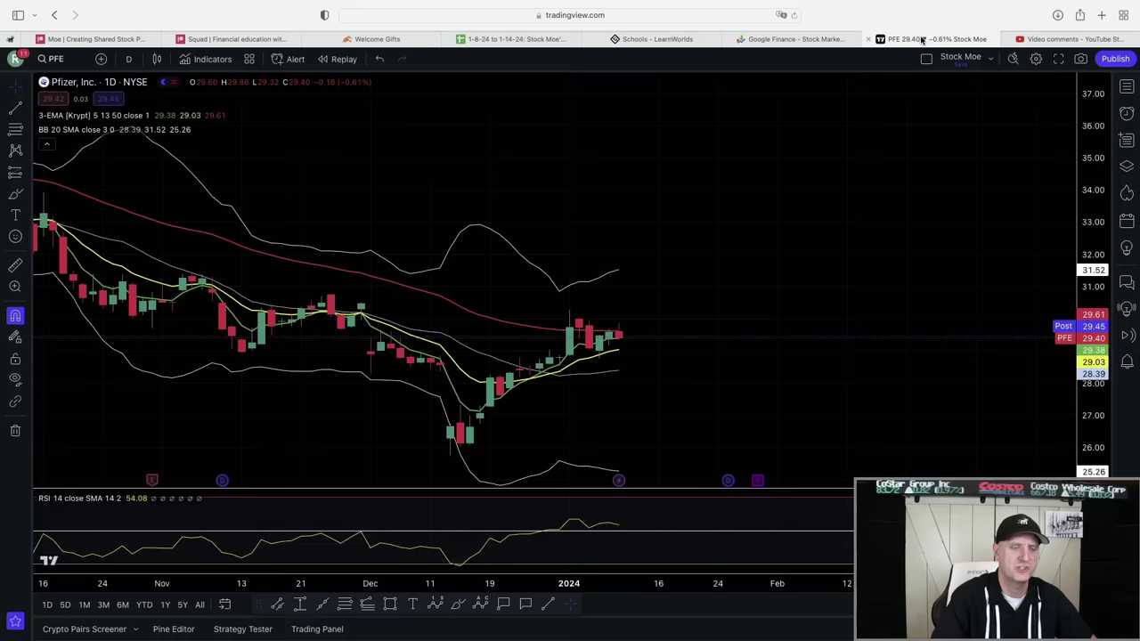
text(TSL)
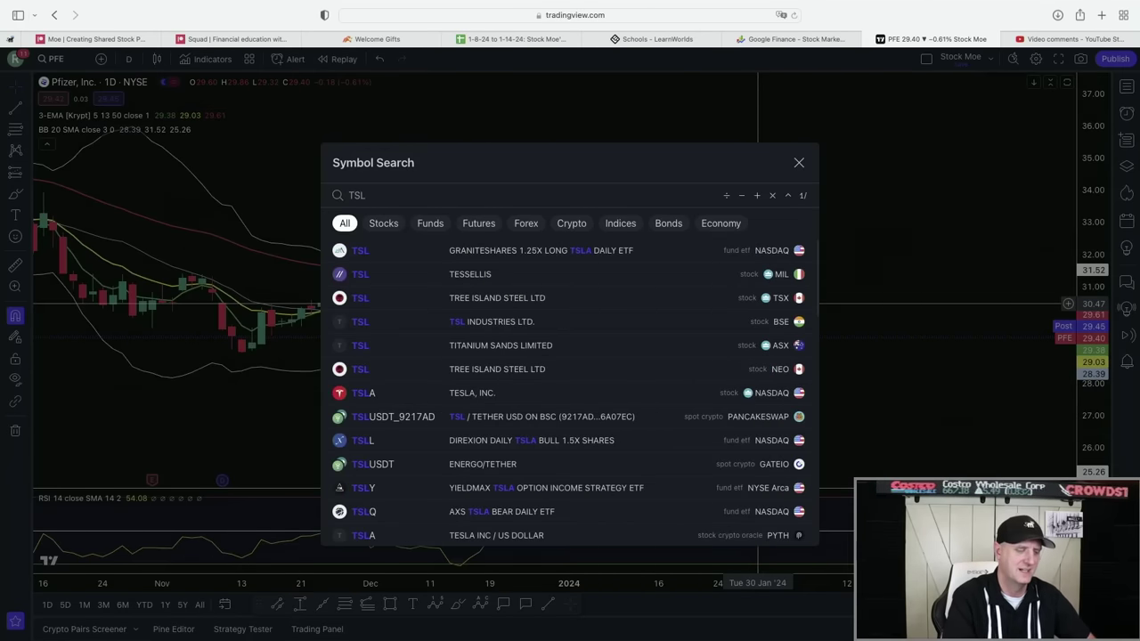
text(Y)
key(Return)
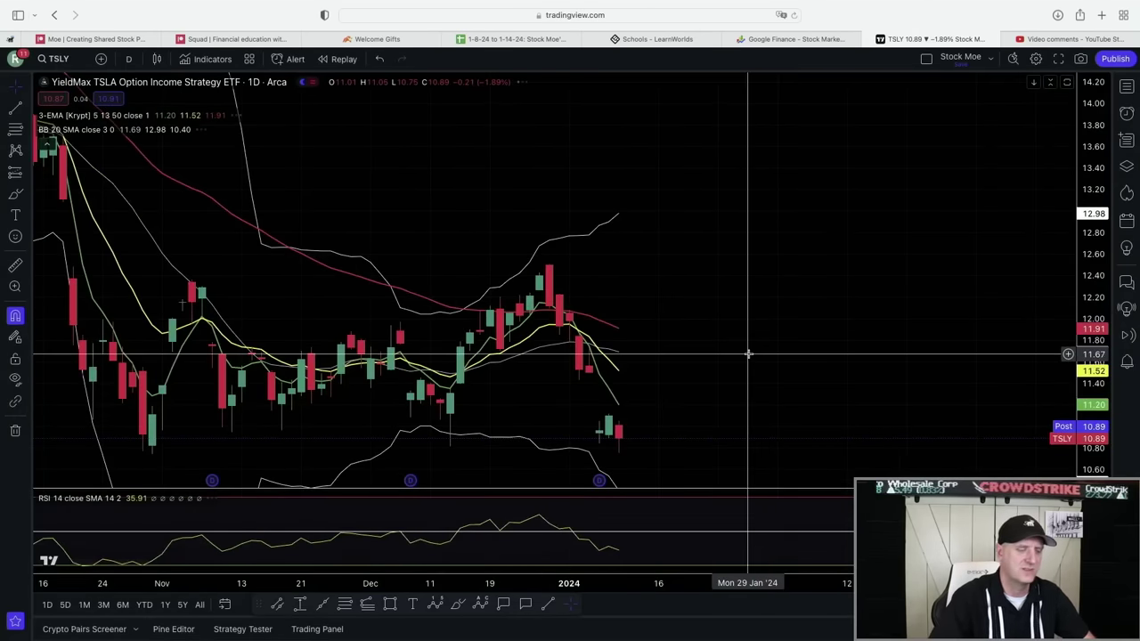
scroll(749, 356, up, 5)
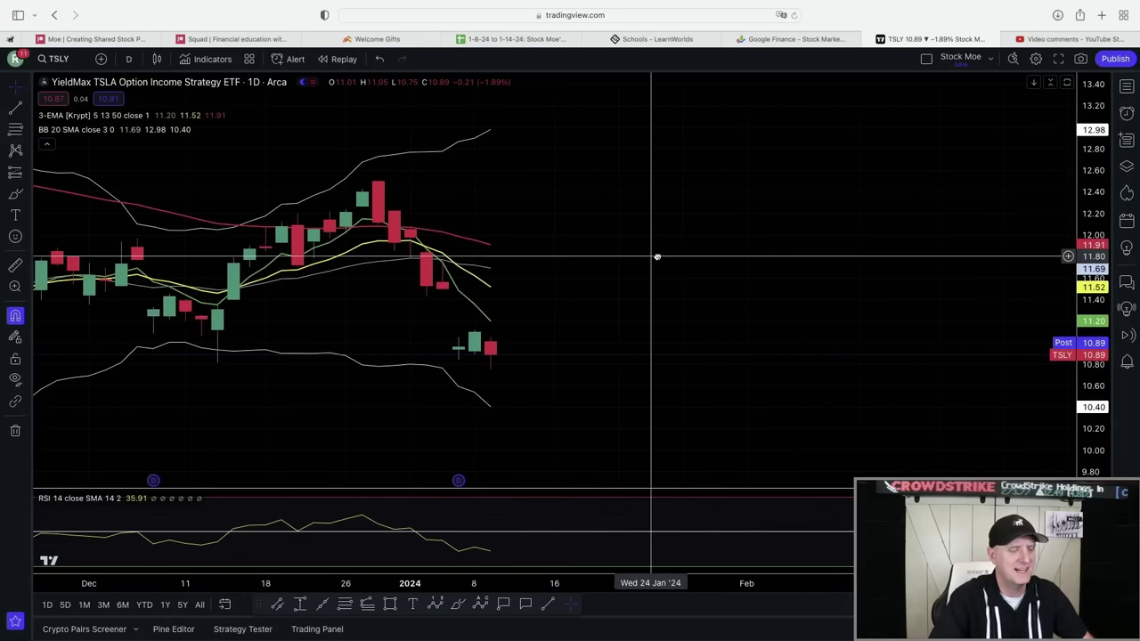
scroll(850, 294, up, 3)
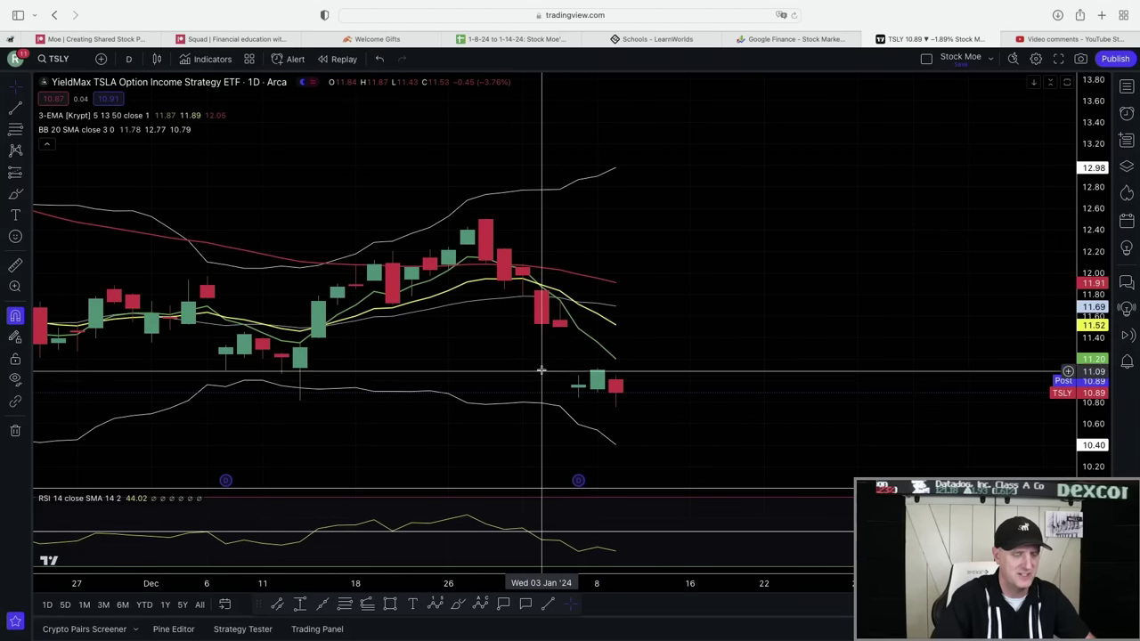
scroll(586, 297, up, 2)
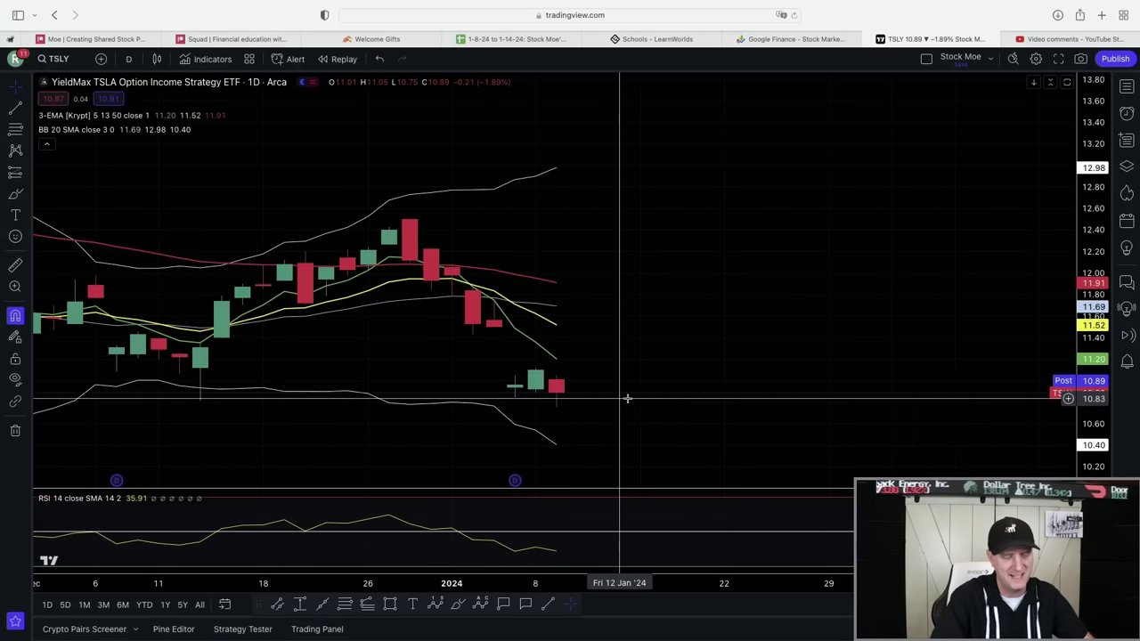
scroll(708, 333, right, 4)
scroll(708, 333, up, 1)
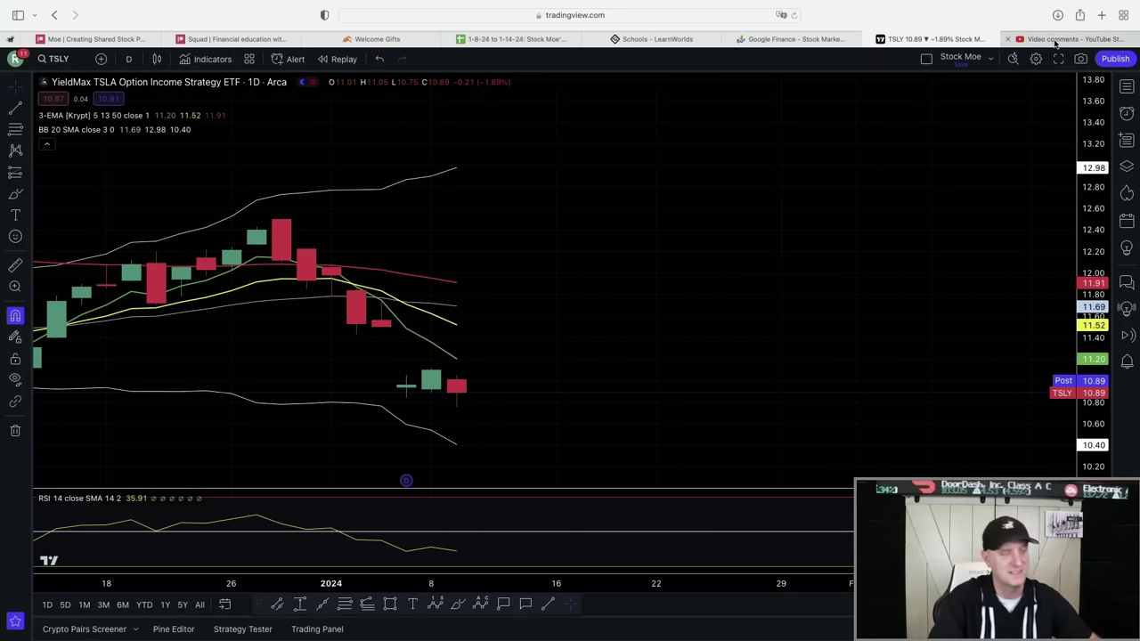
Step: Read further viewer comments to find the next request, UTSL
click(1056, 41)
scroll(759, 339, down, 3)
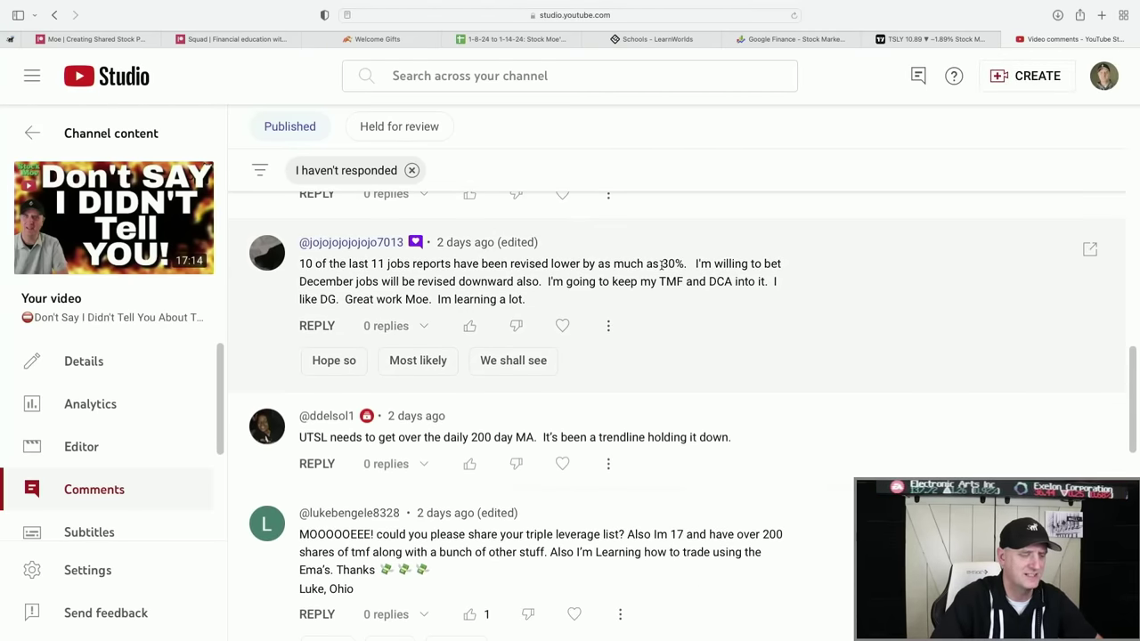
scroll(612, 351, down, 4)
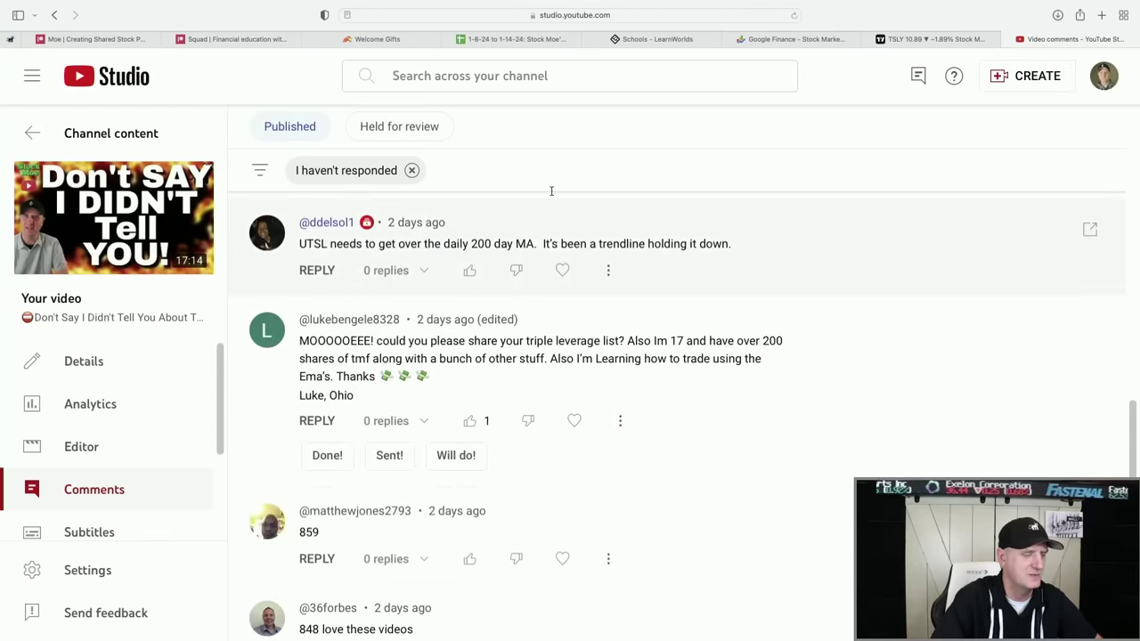
click(980, 39)
Step: Load the UTSL Direxion Utilities Bull 3X daily chart and zoom into its latest candles
text(U)
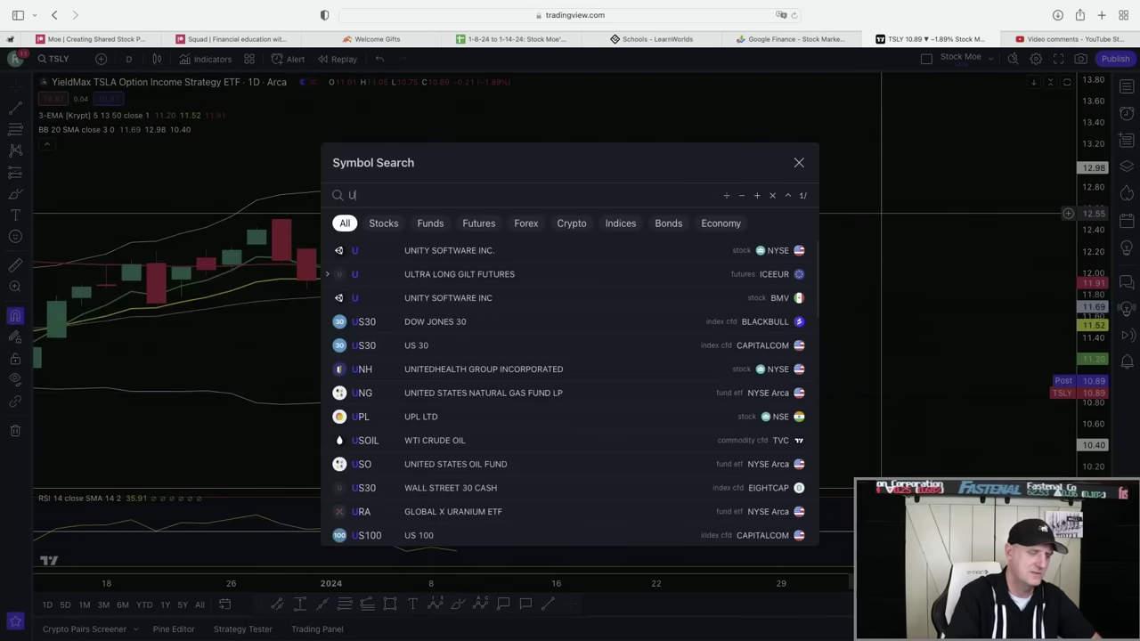
text(TSL)
key(Return)
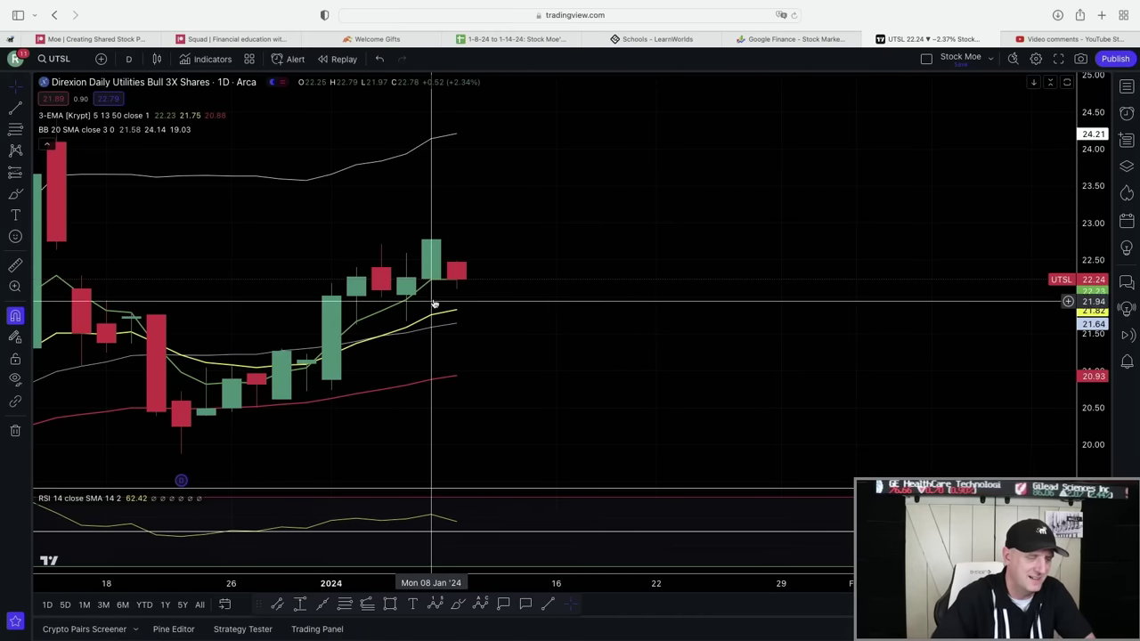
scroll(428, 374, up, 1)
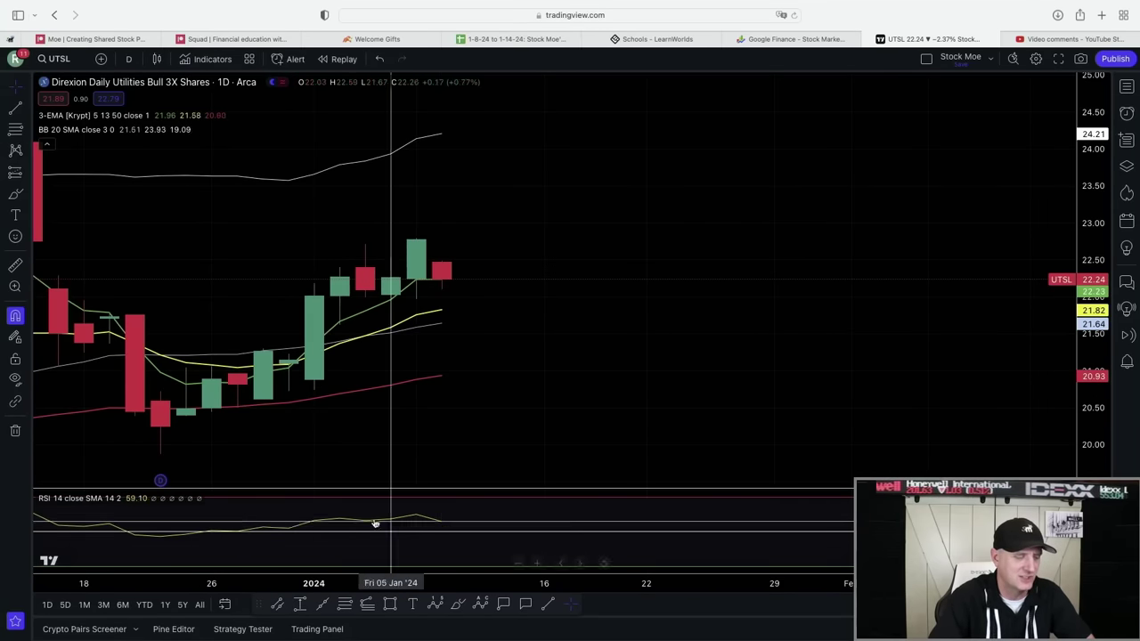
scroll(602, 291, right, 2)
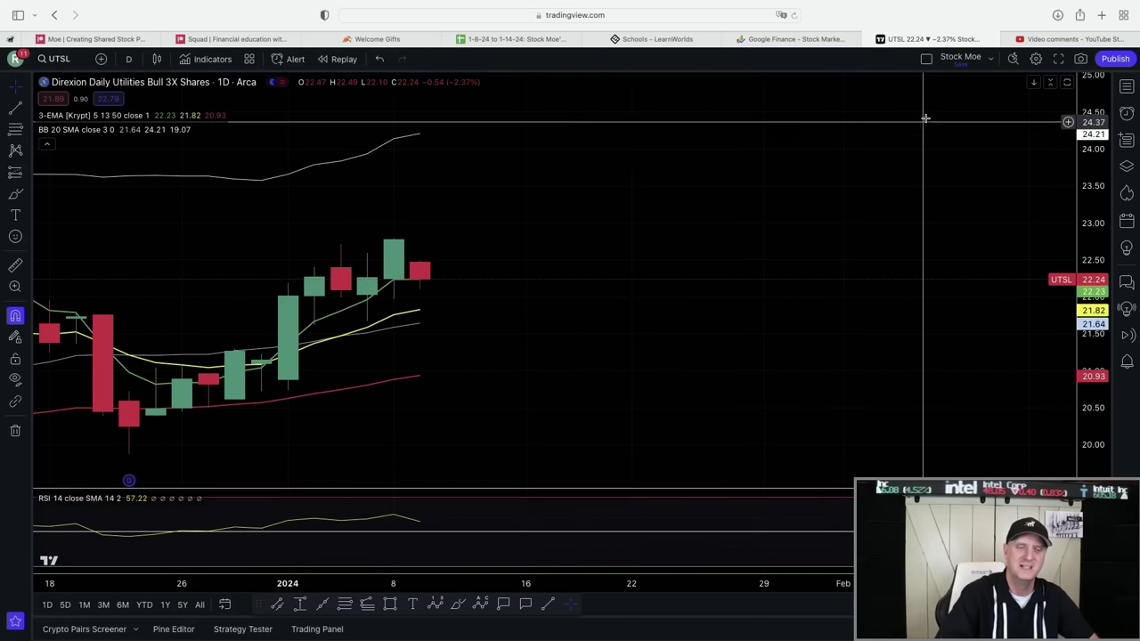
Step: Read the viewer comment about UTSL's 200-day moving average, then return to the UTSL chart
click(1072, 40)
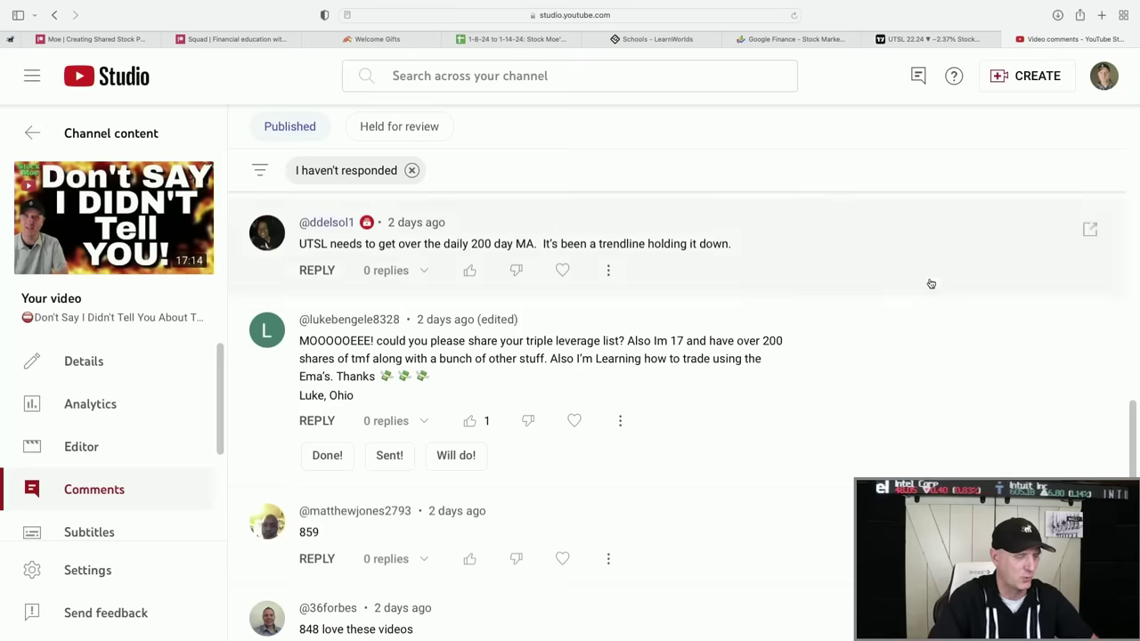
scroll(929, 318, down, 2)
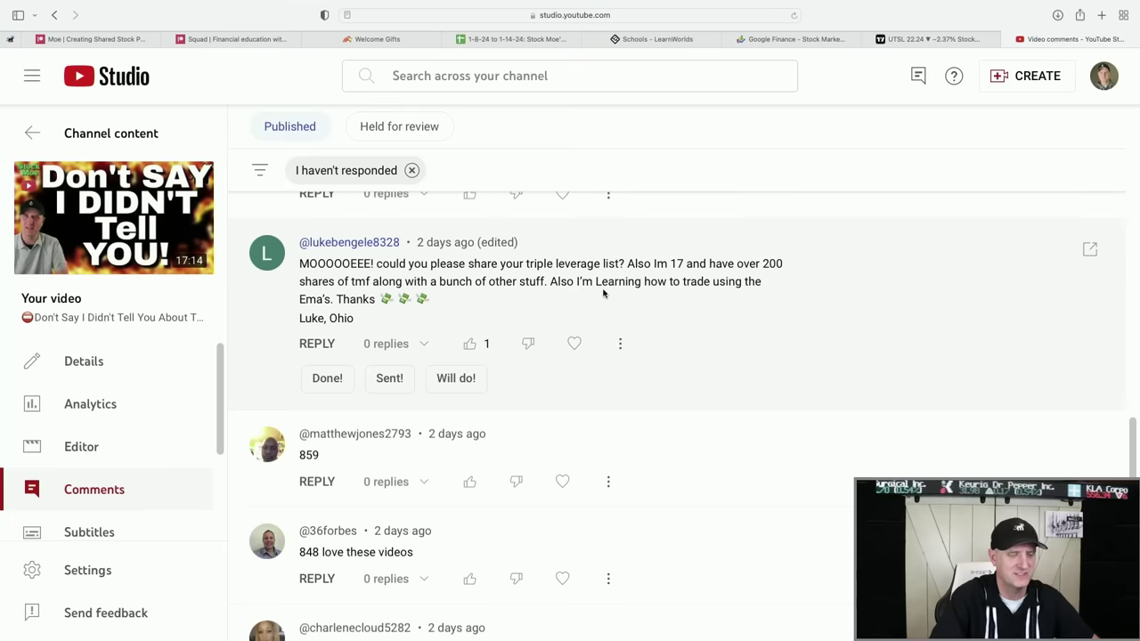
click(945, 39)
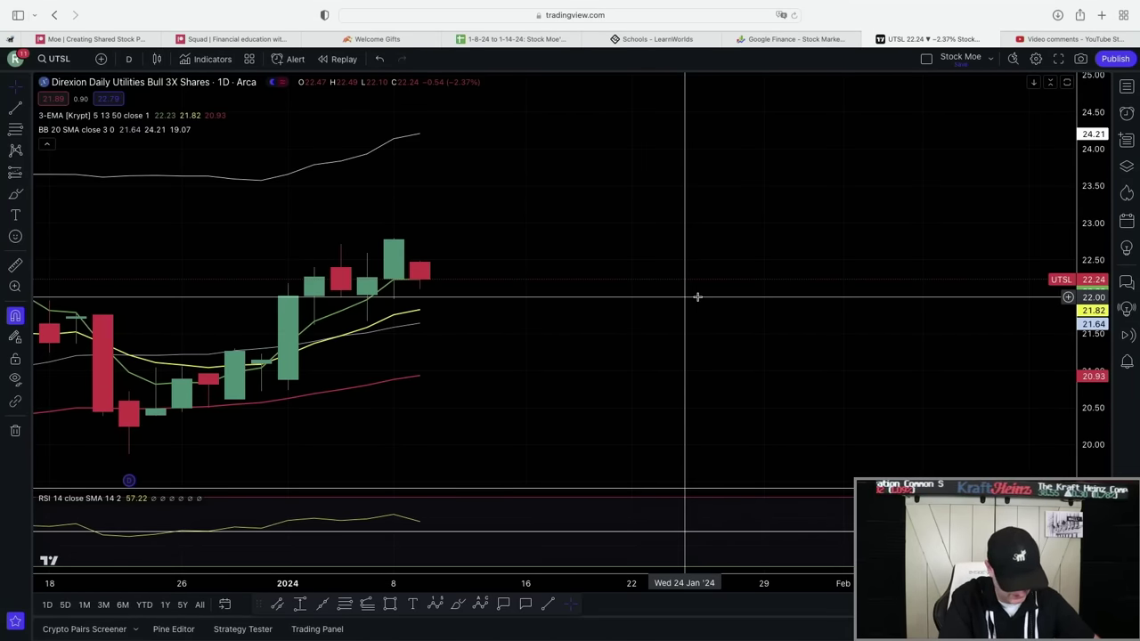
Step: Load TECL from the BMV listing and pan back to December candles with space after the latest bar
text(TE)
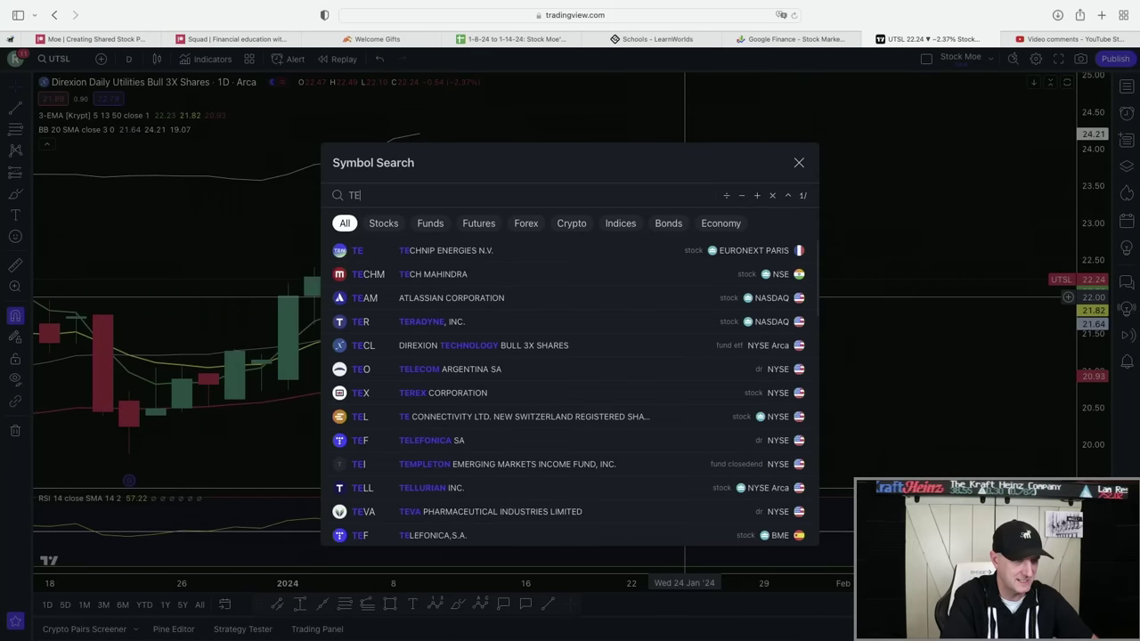
text(CL)
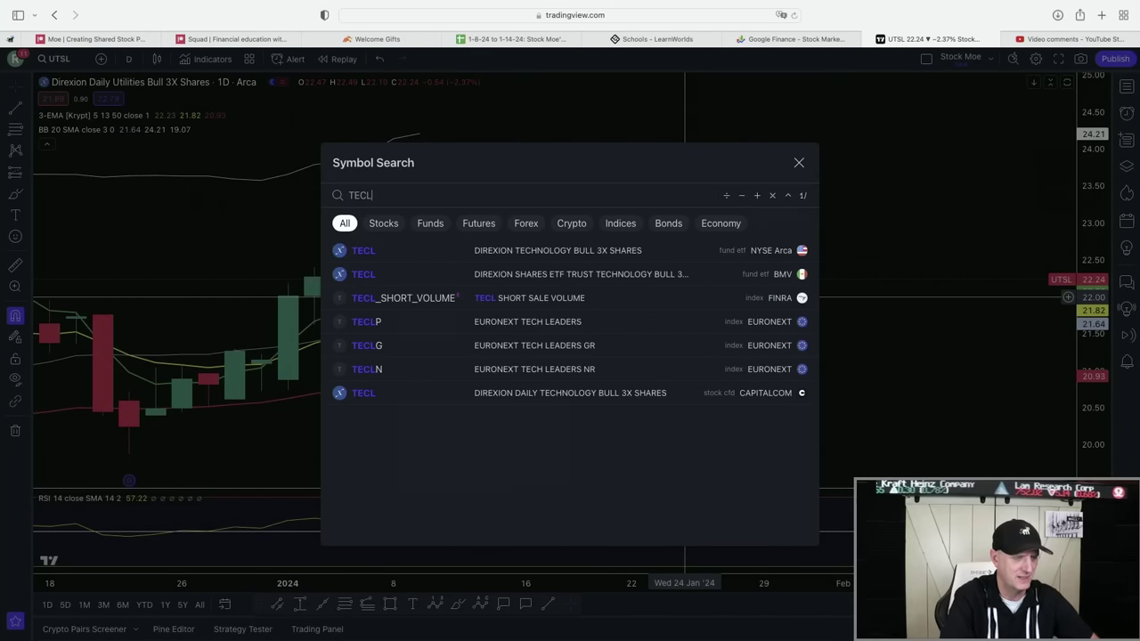
click(588, 272)
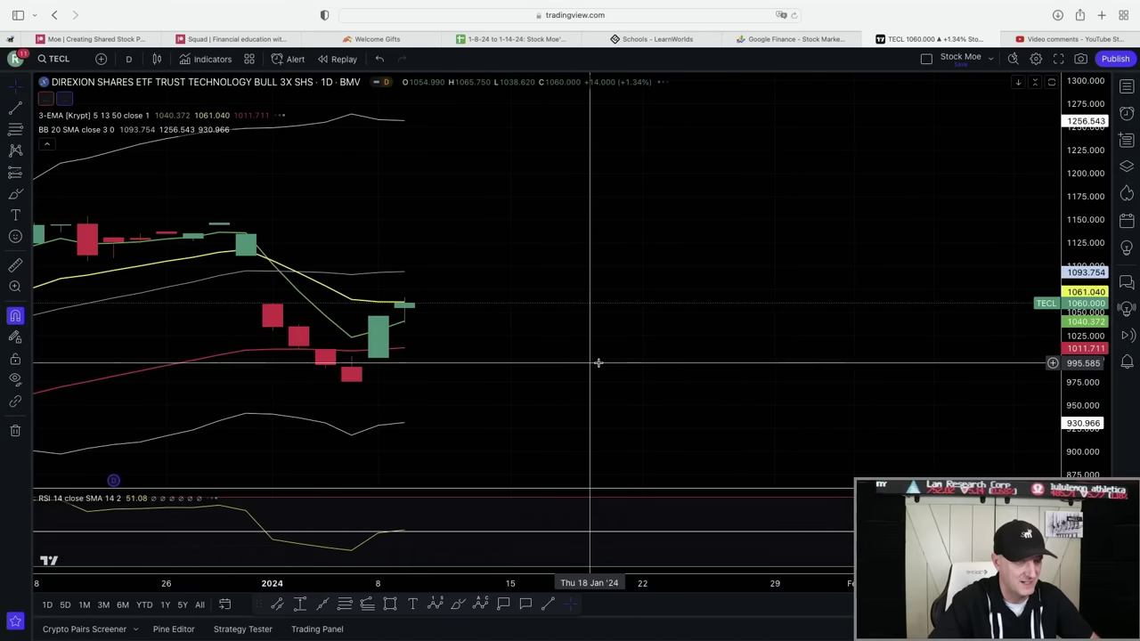
scroll(599, 363, left, 5)
scroll(522, 364, right, 3)
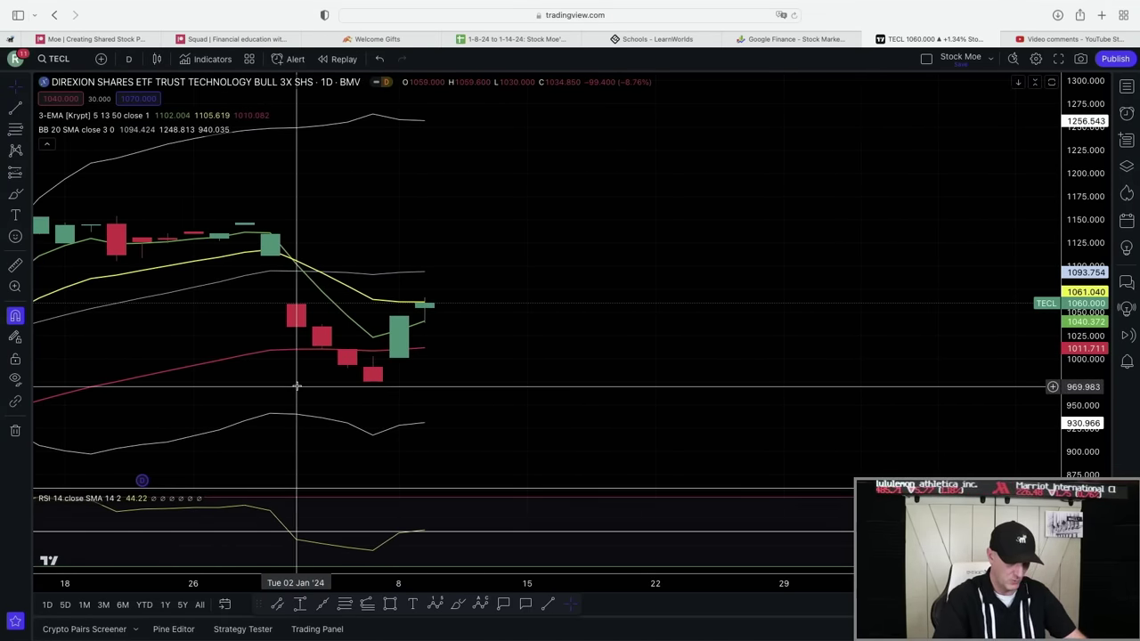
drag(296, 385, 722, 381)
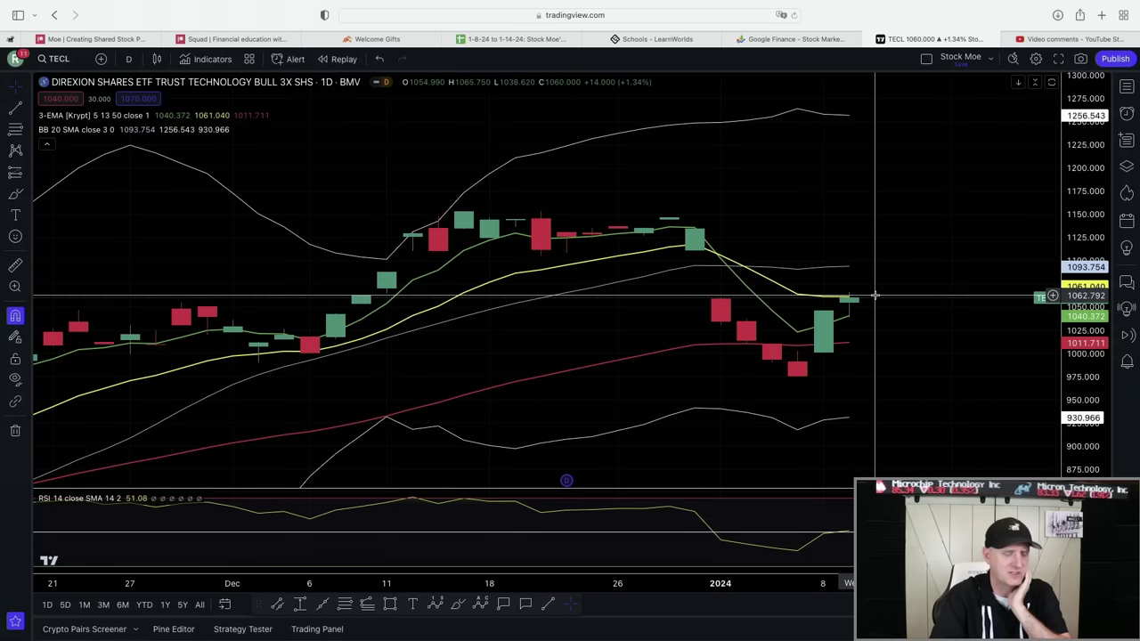
drag(875, 295, 485, 297)
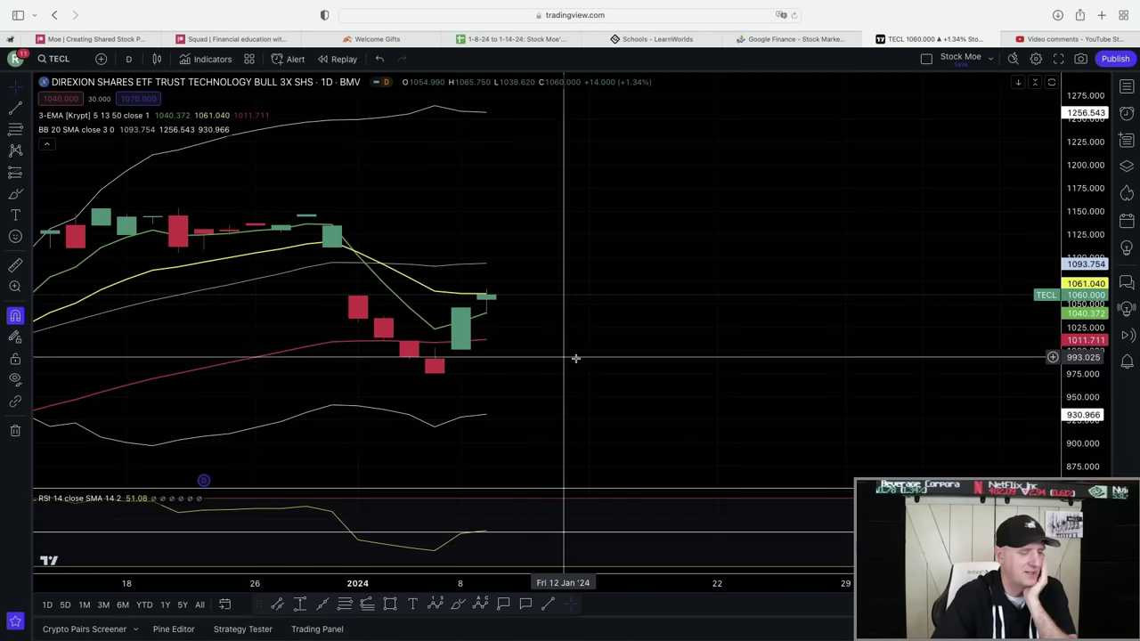
scroll(622, 339, up, 1)
scroll(621, 340, up, 1)
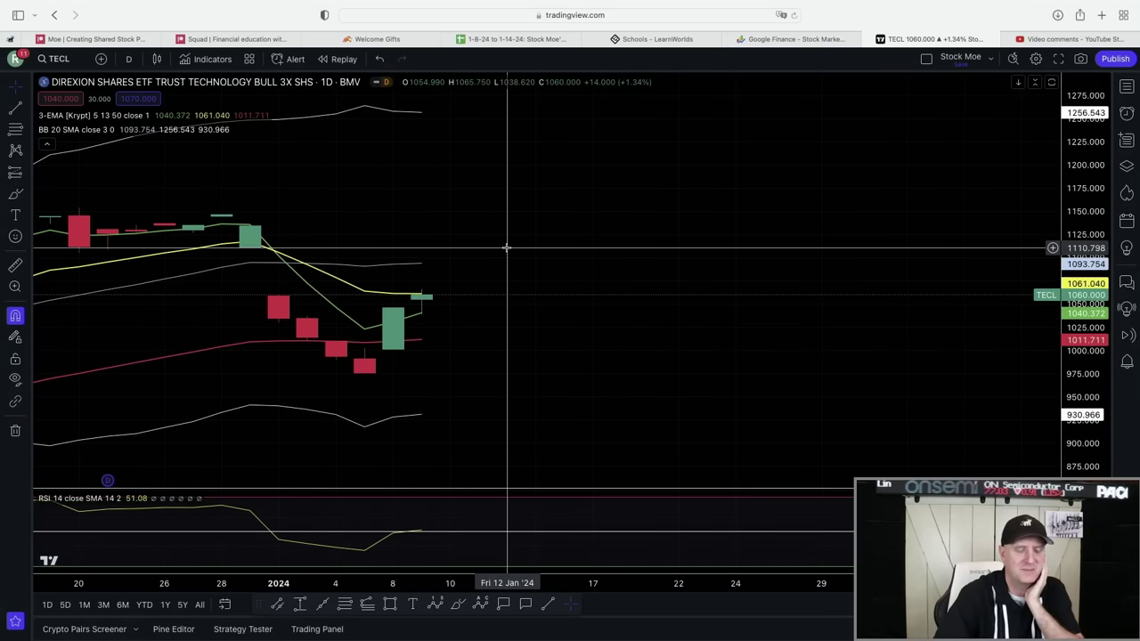
scroll(508, 245, left, 5)
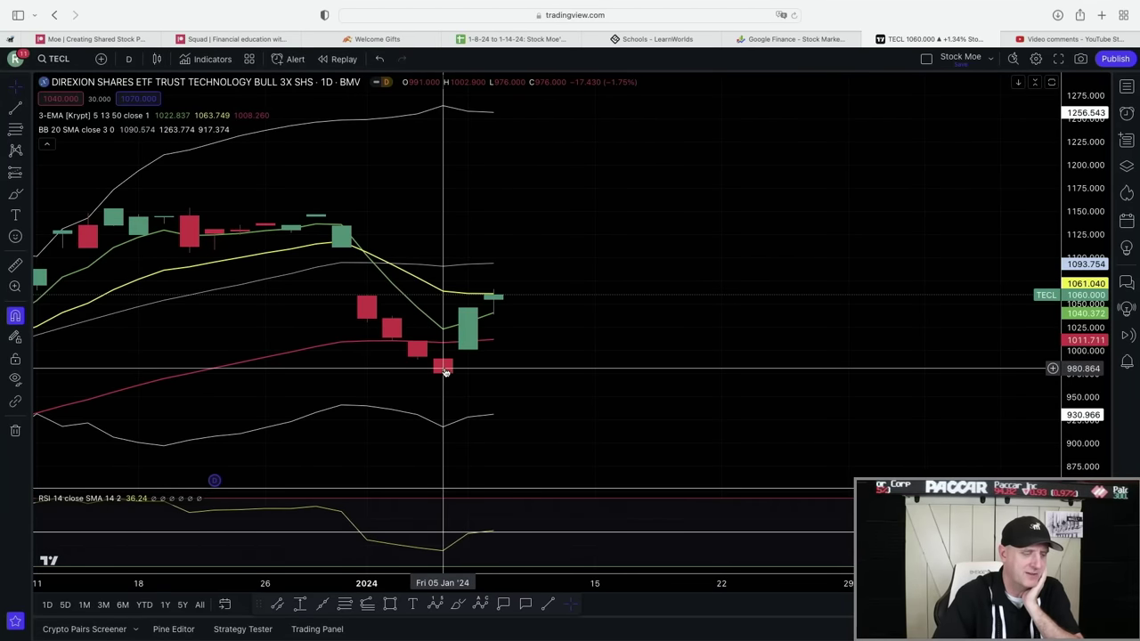
scroll(517, 262, right, 1)
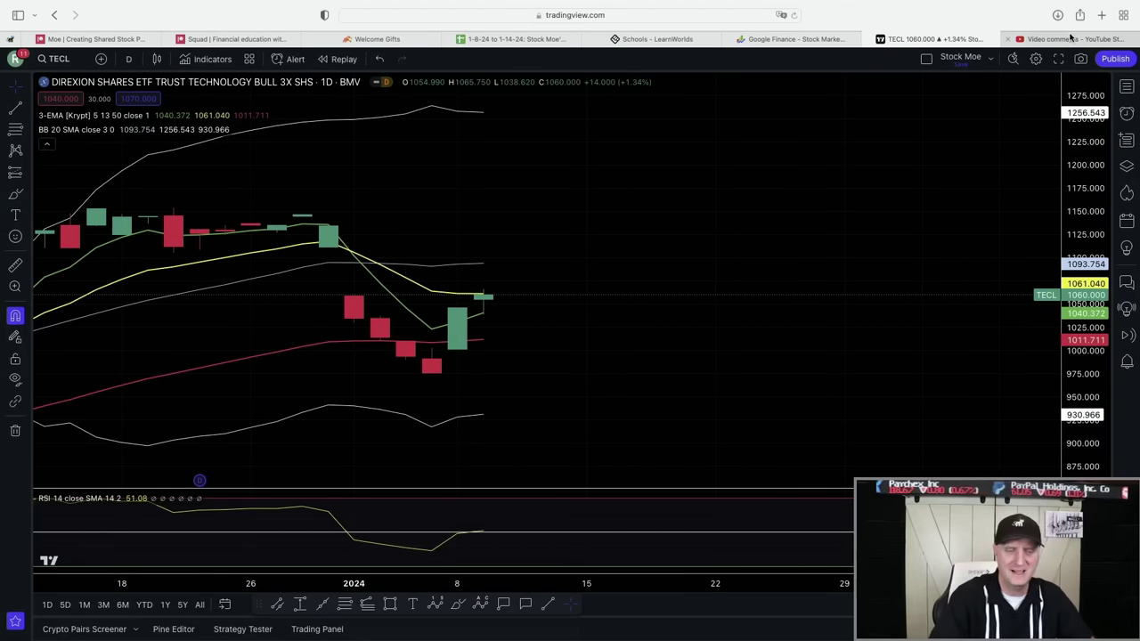
Step: Scroll the video comments to find the viewer's Boeing (BA) request
click(1072, 38)
scroll(568, 430, down, 3)
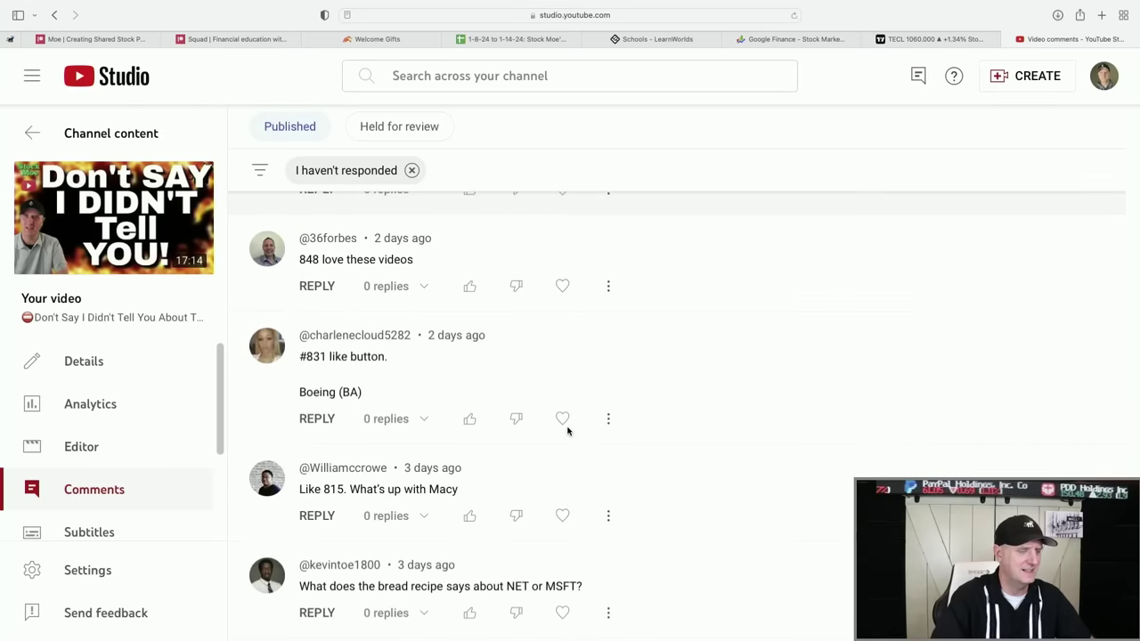
scroll(568, 431, down, 1)
scroll(566, 430, down, 1)
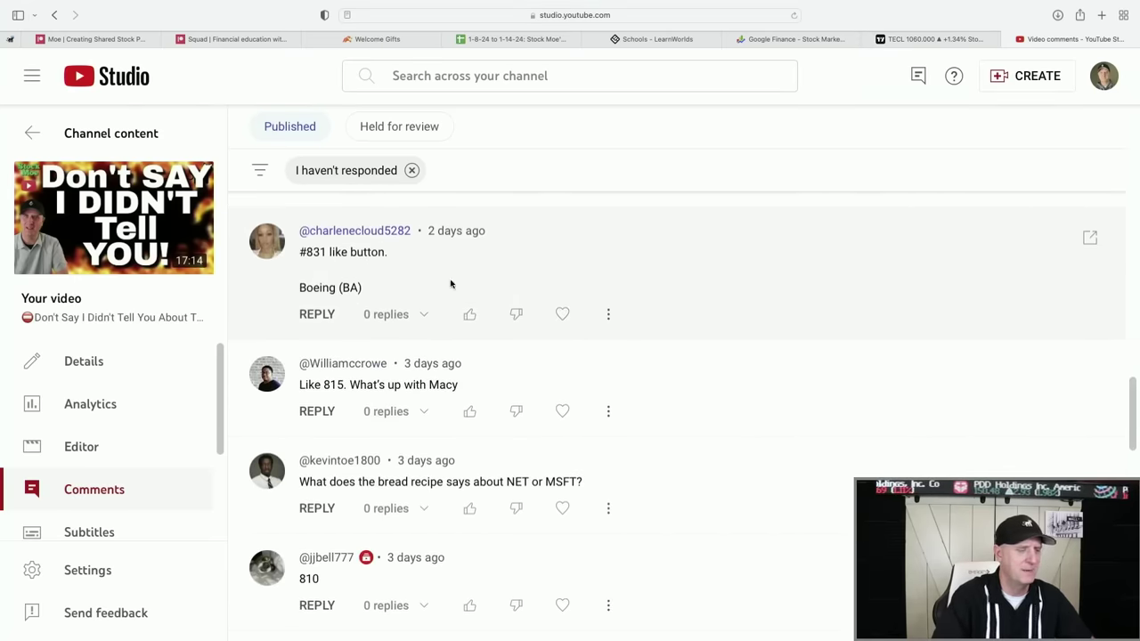
click(931, 38)
Step: Load Boeing (BA) on NYSE and focus the view on its January 2024 candles
text(BA)
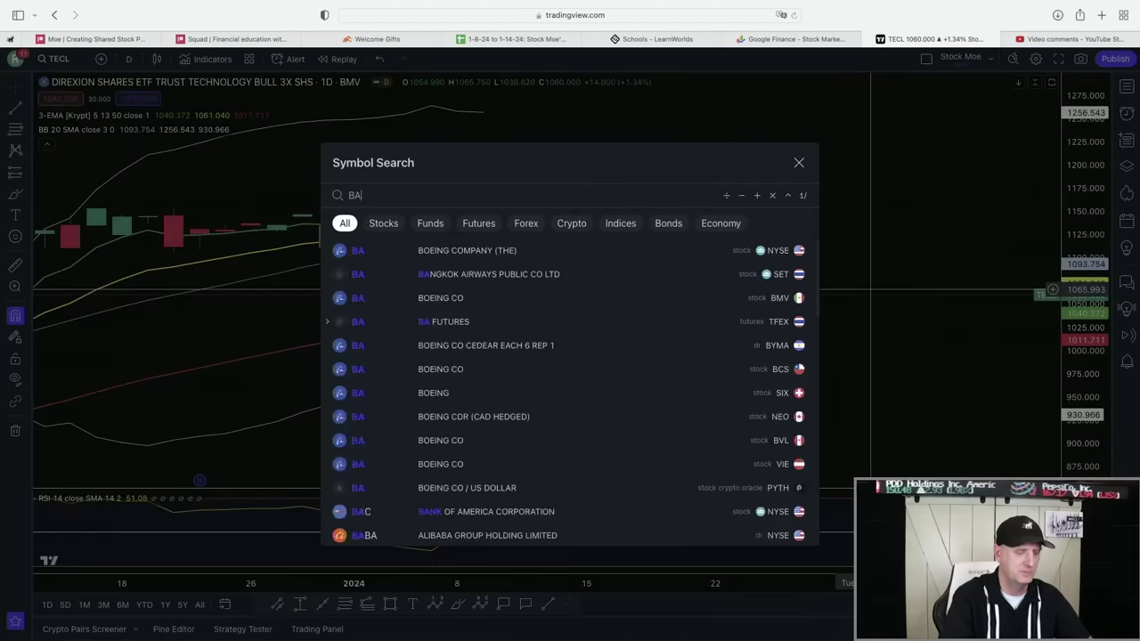
key(Return)
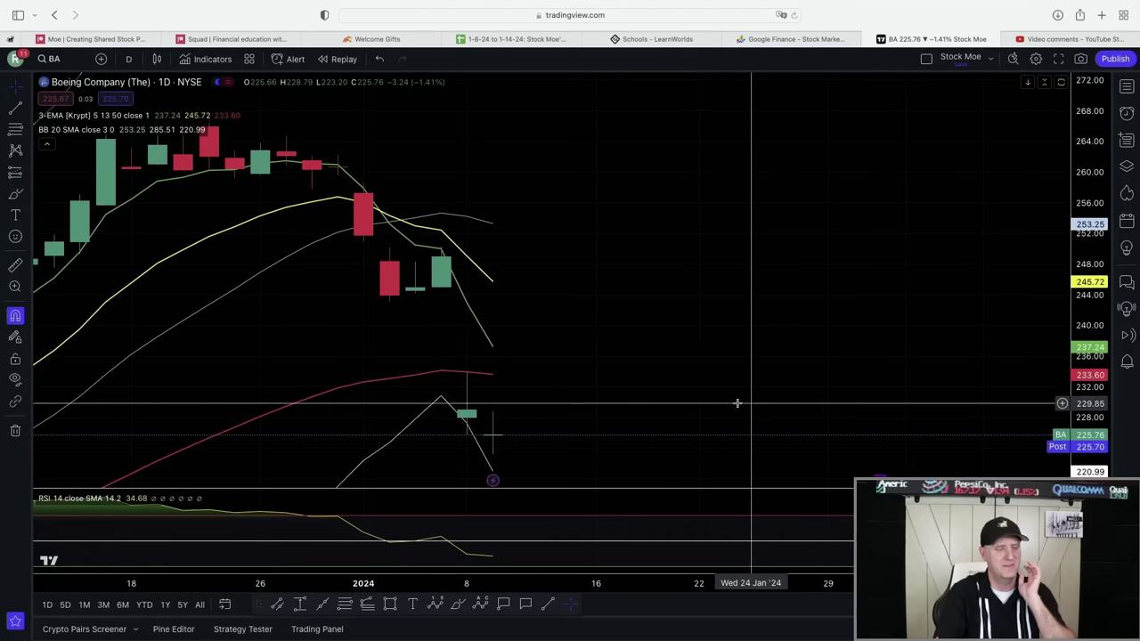
drag(749, 277, 843, 386)
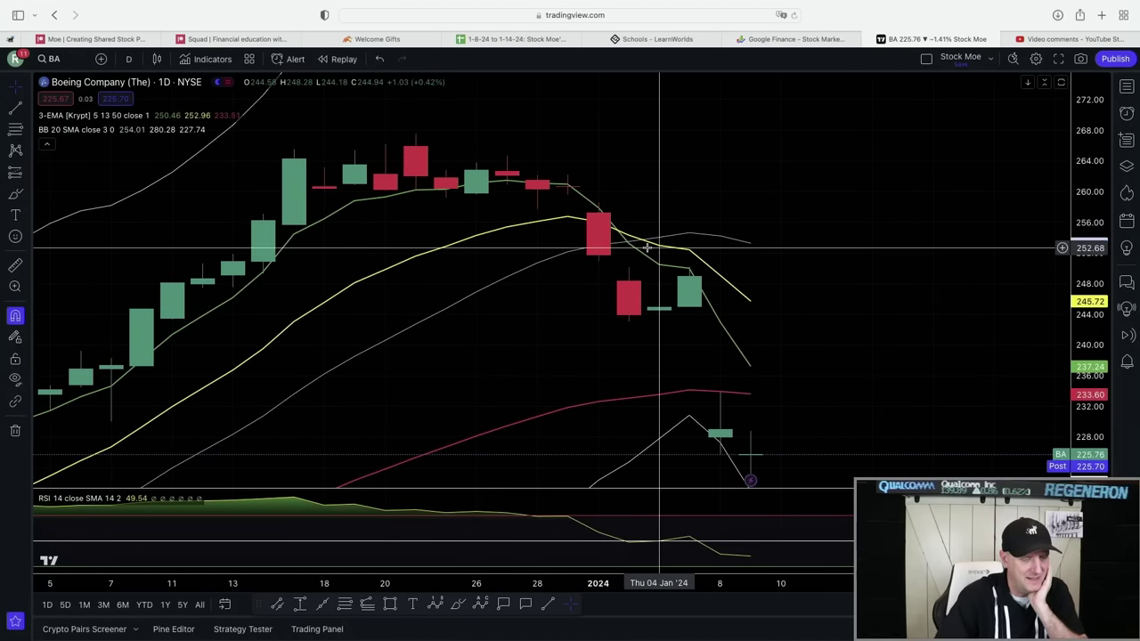
scroll(662, 267, right, 5)
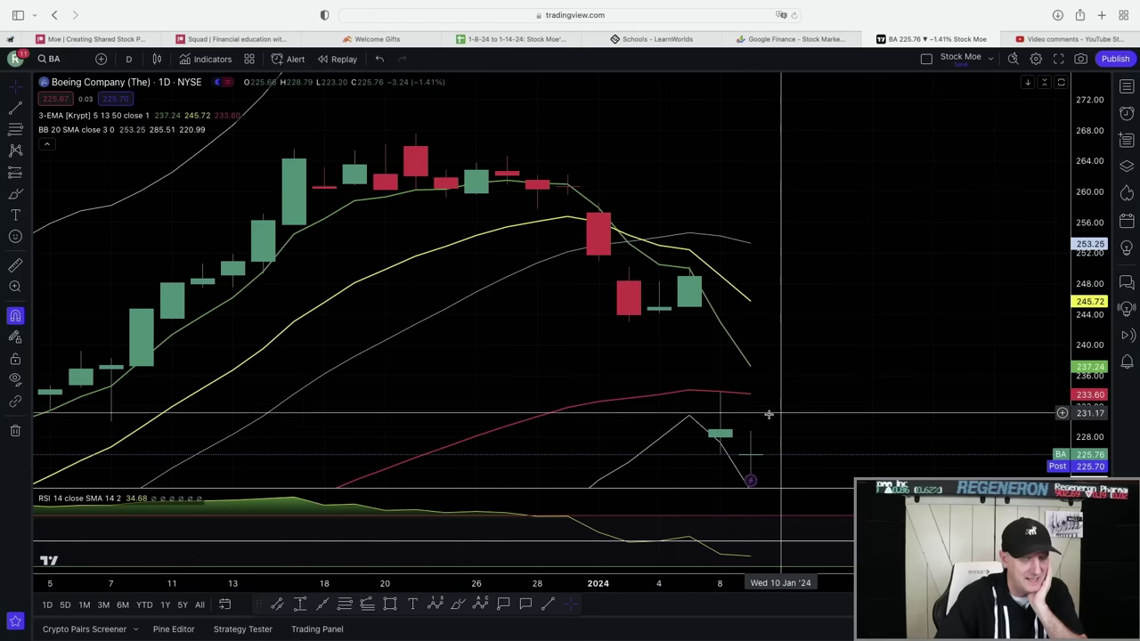
scroll(787, 278, up, 3)
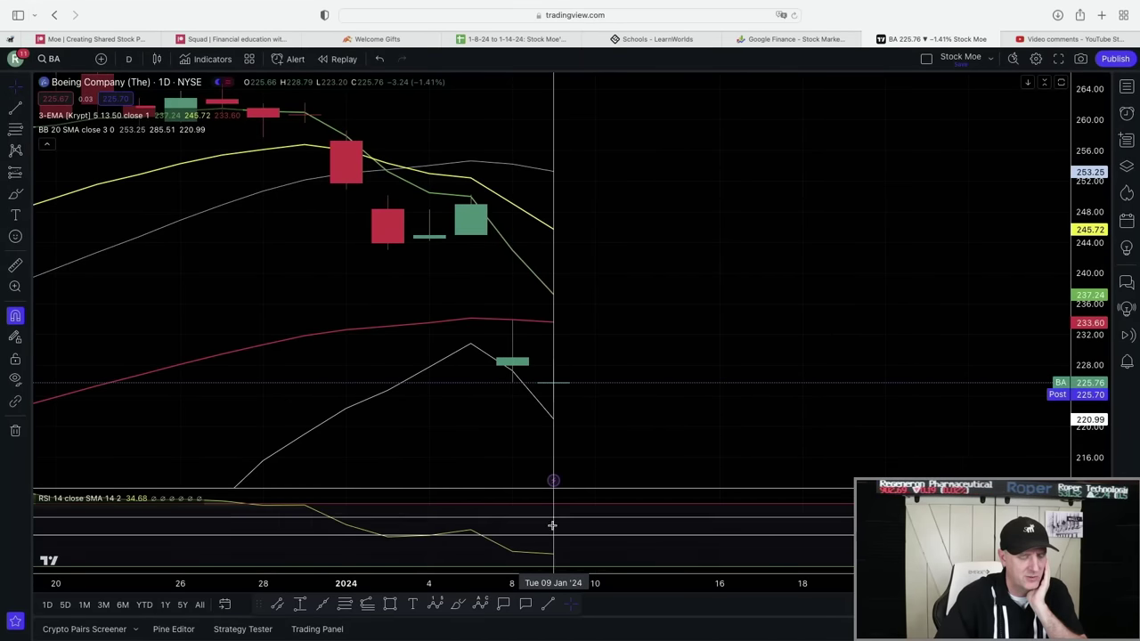
Step: Pan and zoom across BA's recent daily price action, then scan the comments for the next ticker
scroll(617, 285, right, 3)
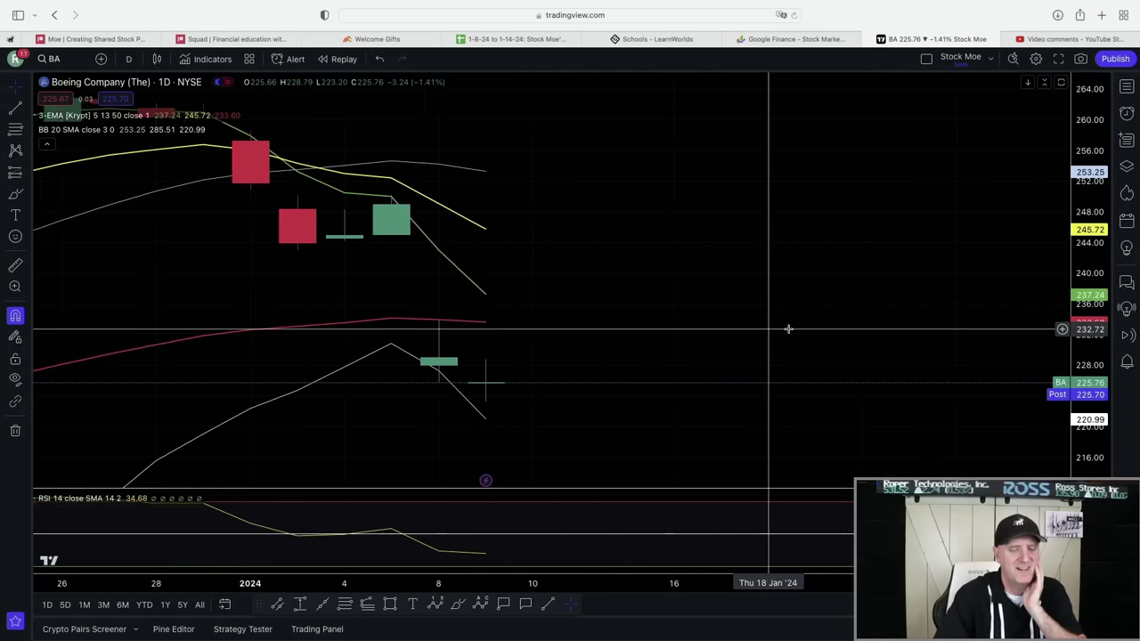
scroll(788, 329, left, 3)
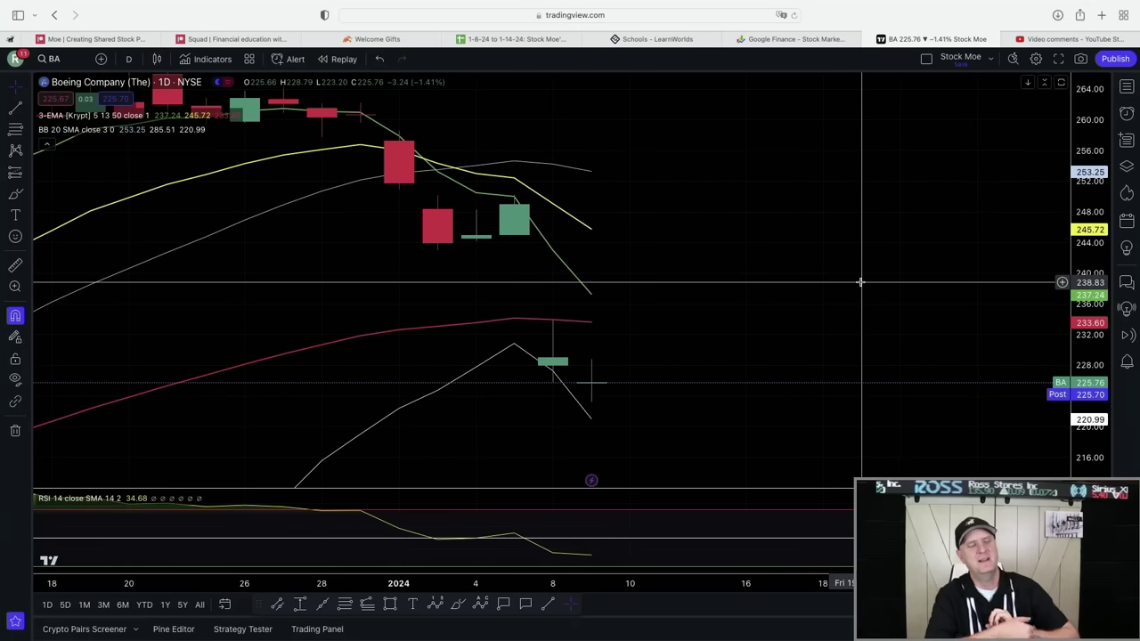
scroll(860, 283, down, 3)
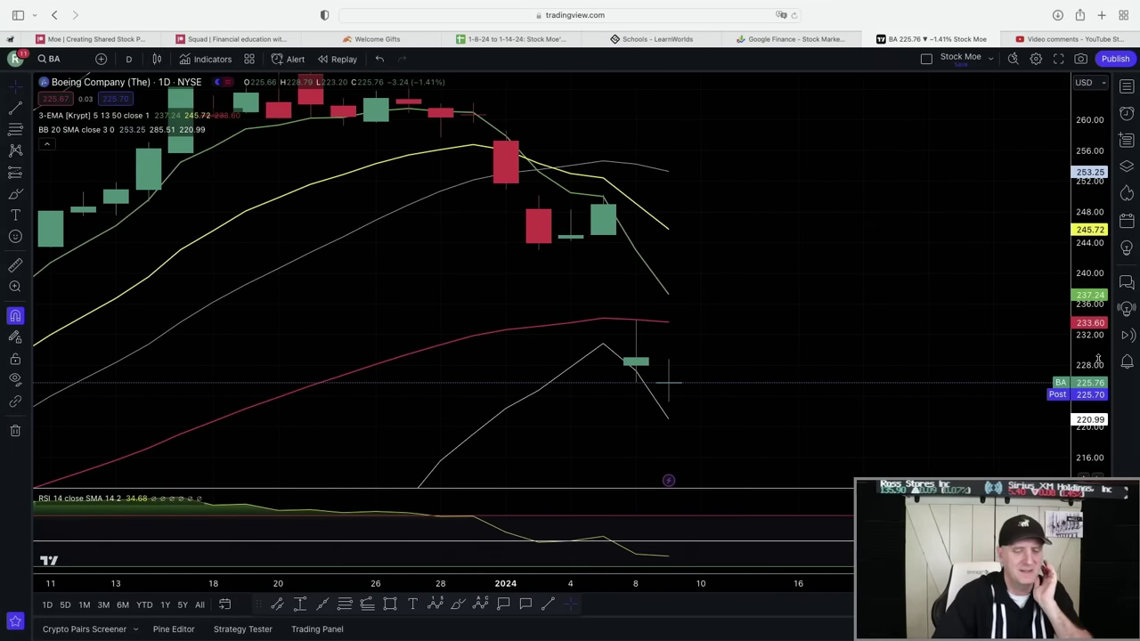
scroll(891, 433, down, 4)
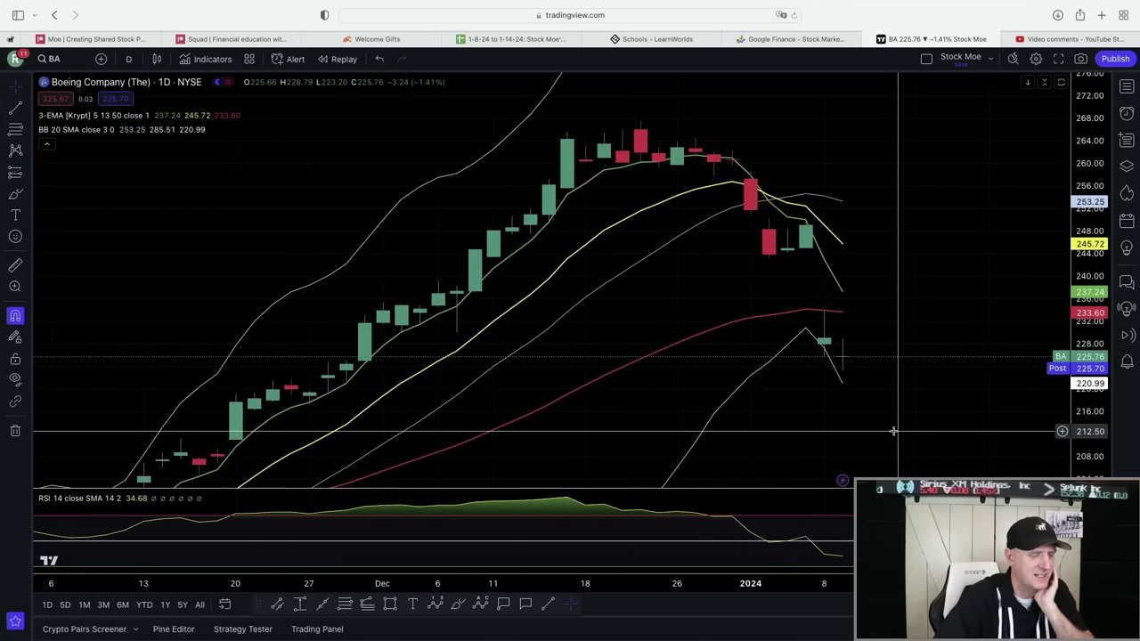
scroll(543, 415, left, 10)
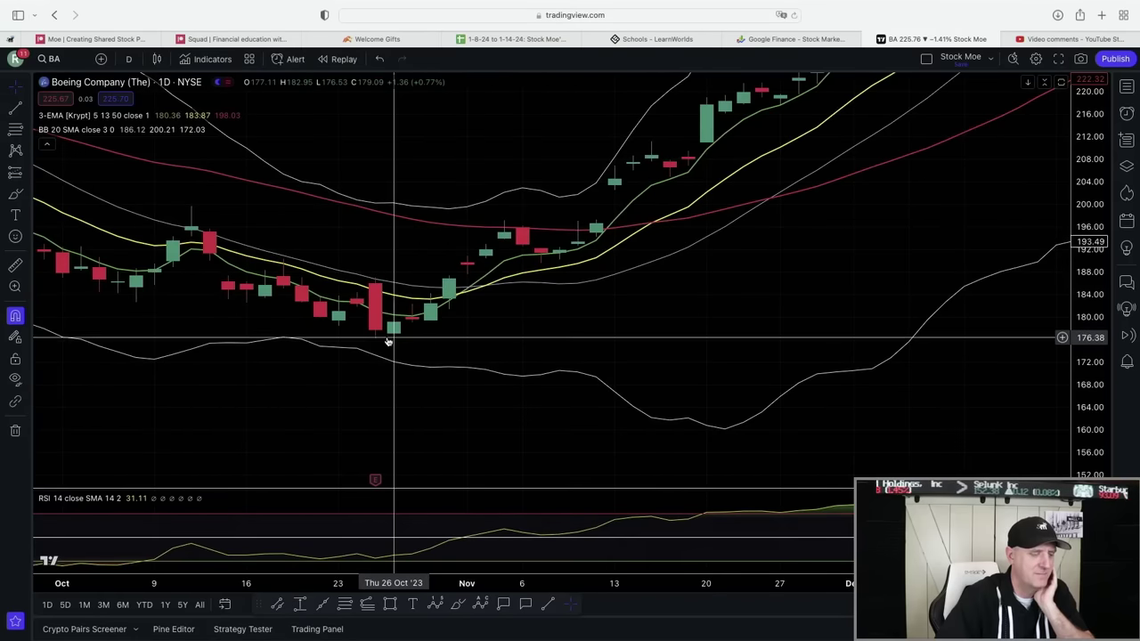
scroll(860, 237, right, 10)
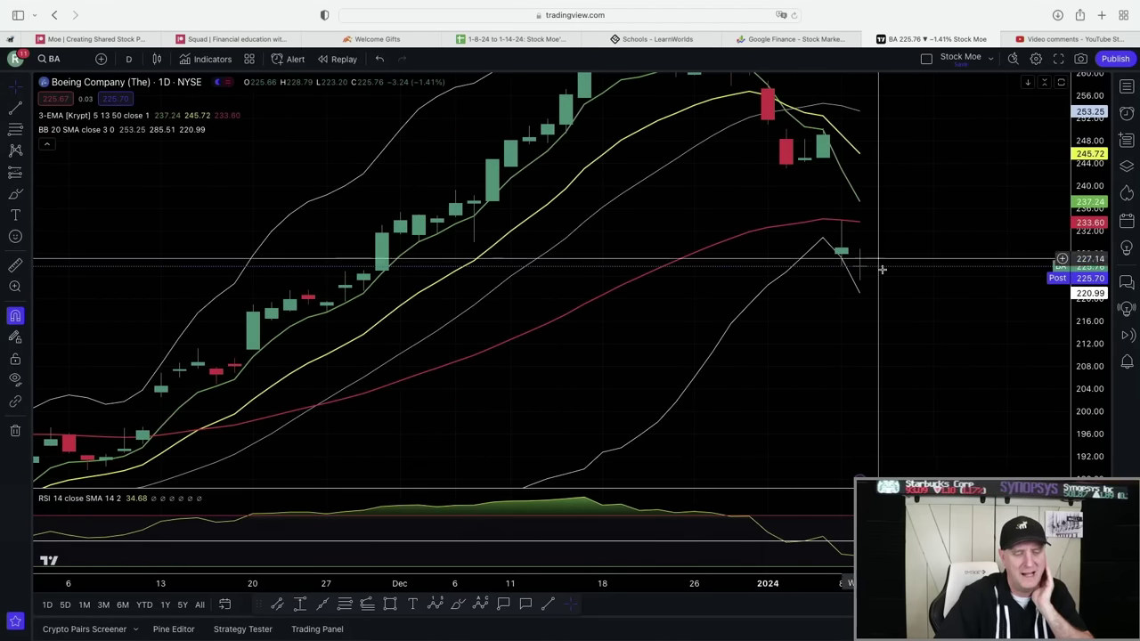
click(1054, 41)
scroll(662, 334, down, 3)
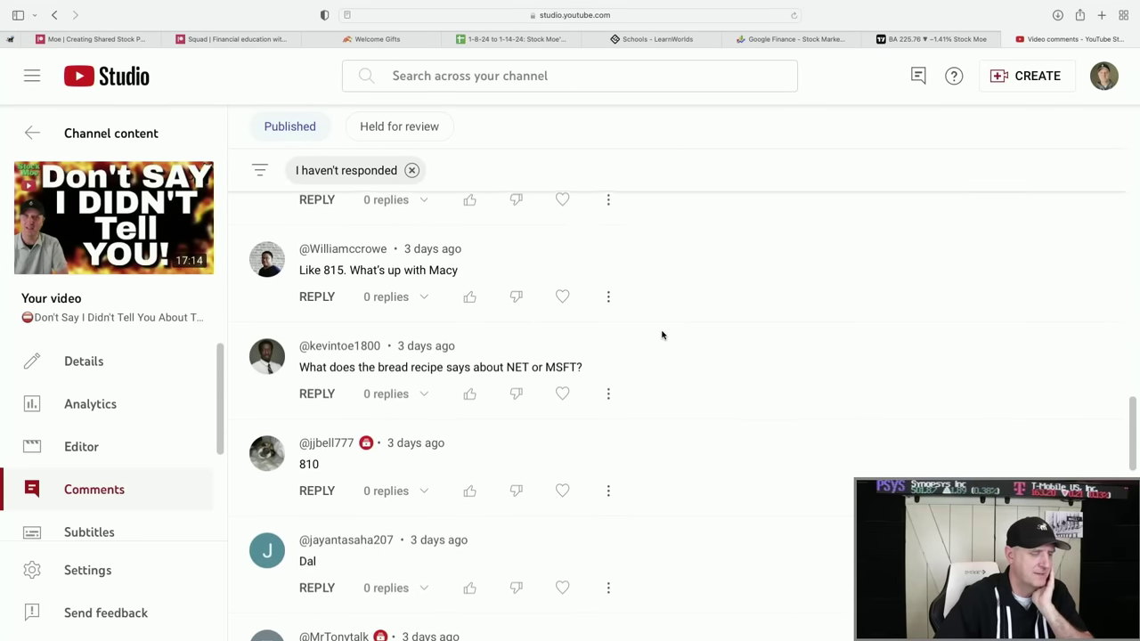
Step: Load Macy's (MACY) from the first result, zoom in and stretch the price scale
click(935, 39)
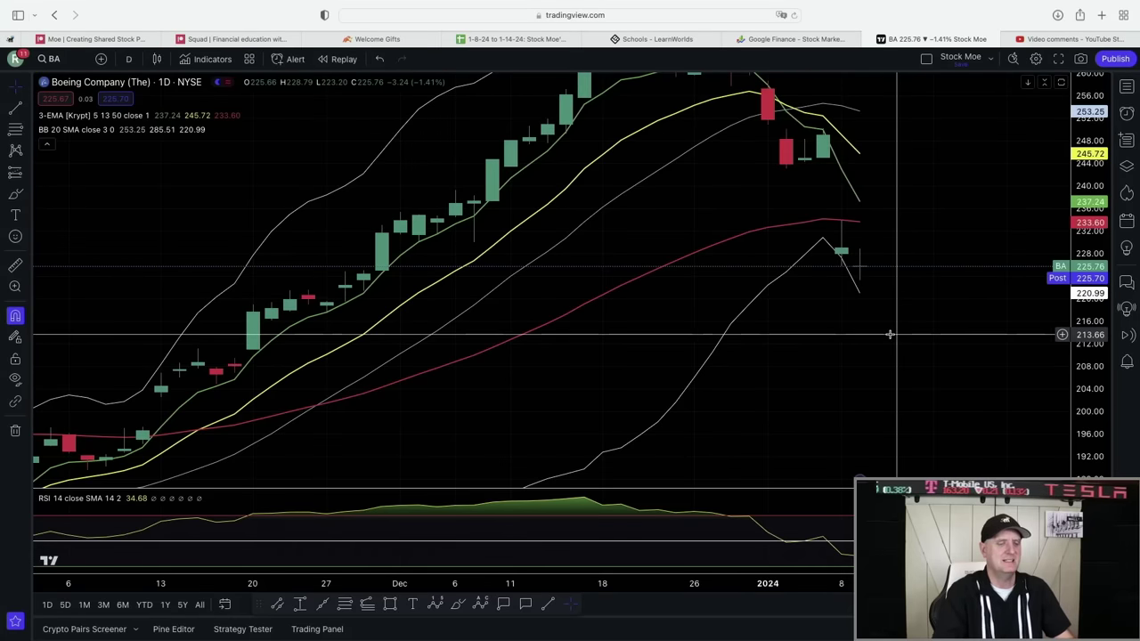
text(MACY)
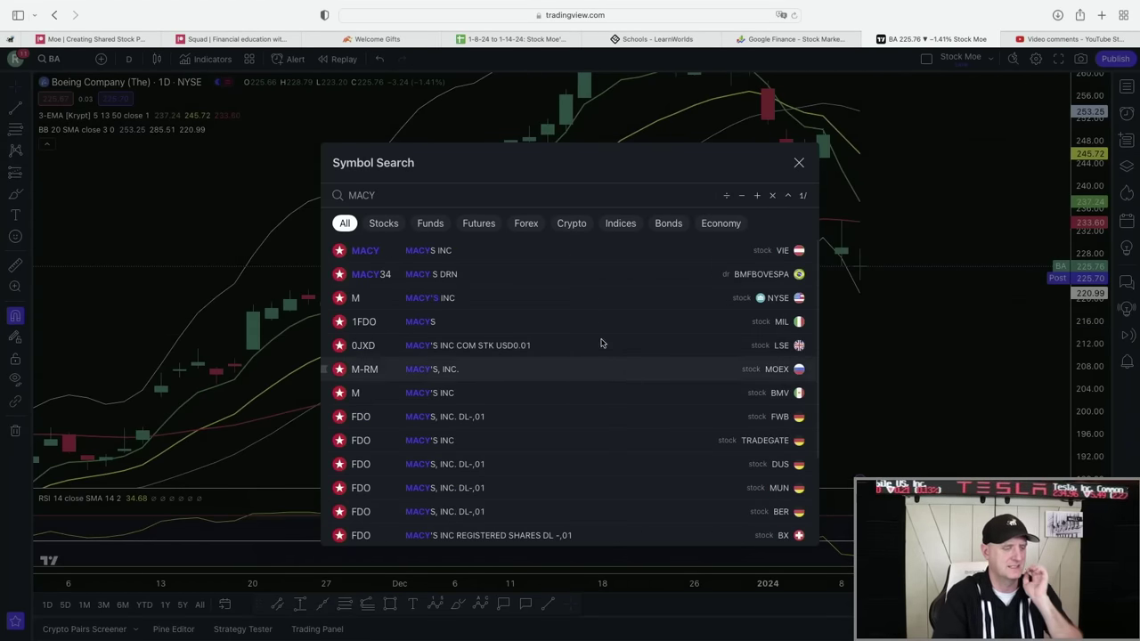
click(540, 259)
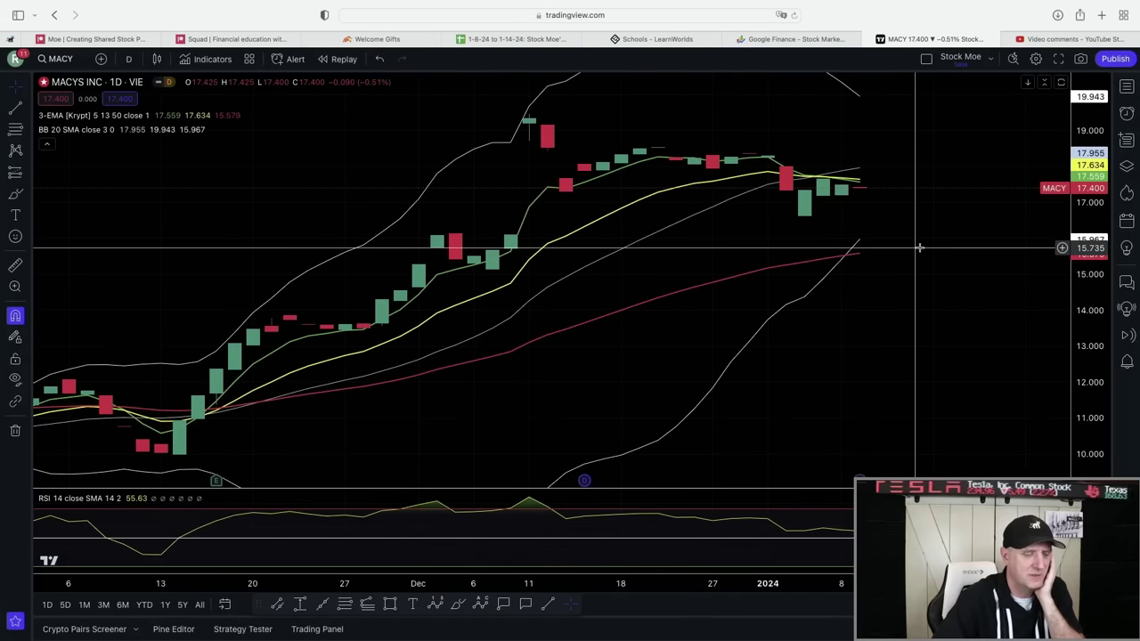
scroll(916, 247, up, 3)
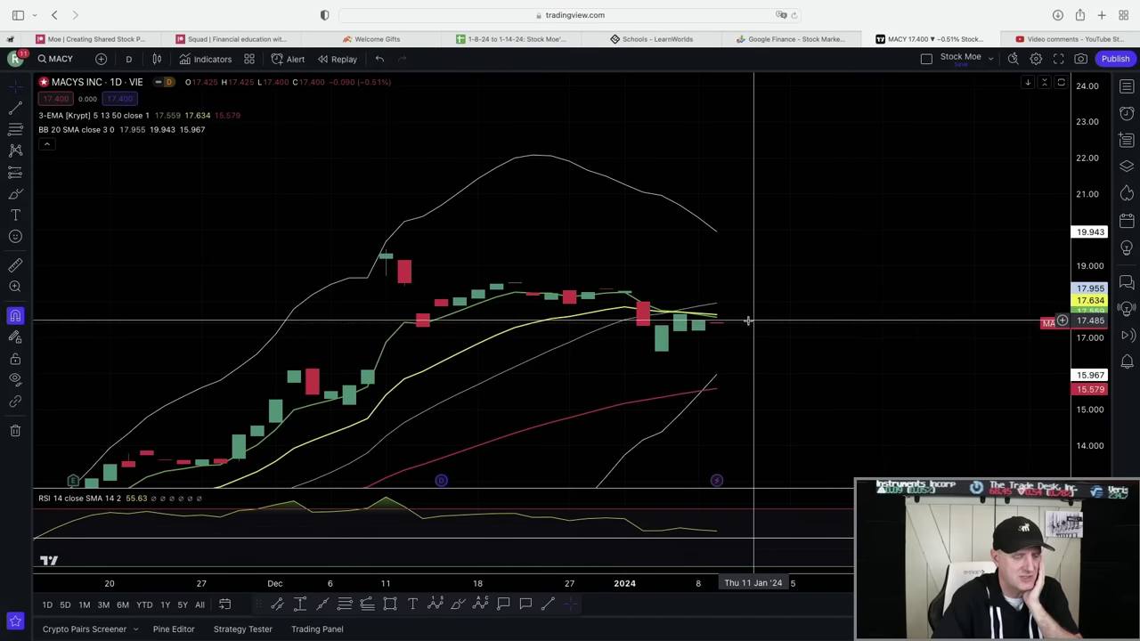
scroll(748, 326, up, 4)
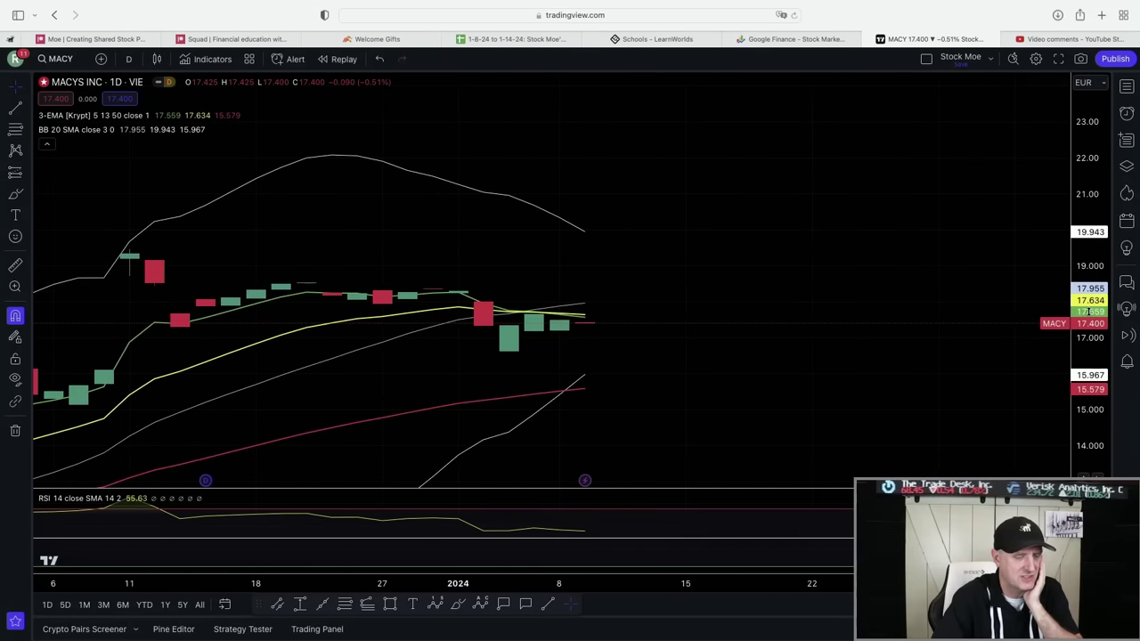
drag(1089, 312, 1088, 300)
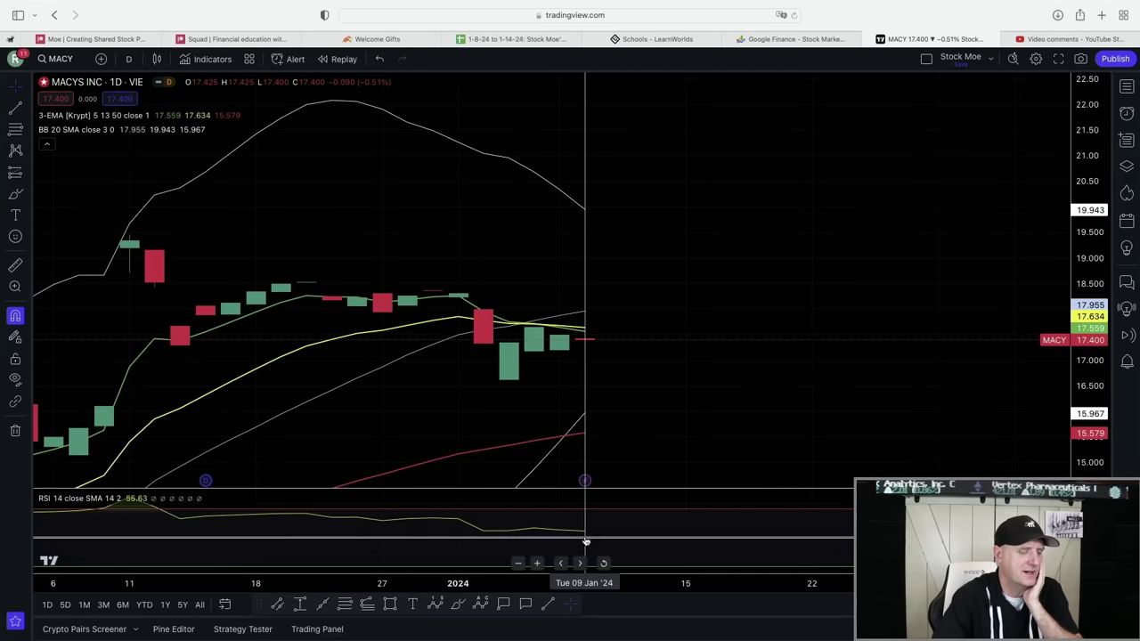
scroll(669, 333, left, 5)
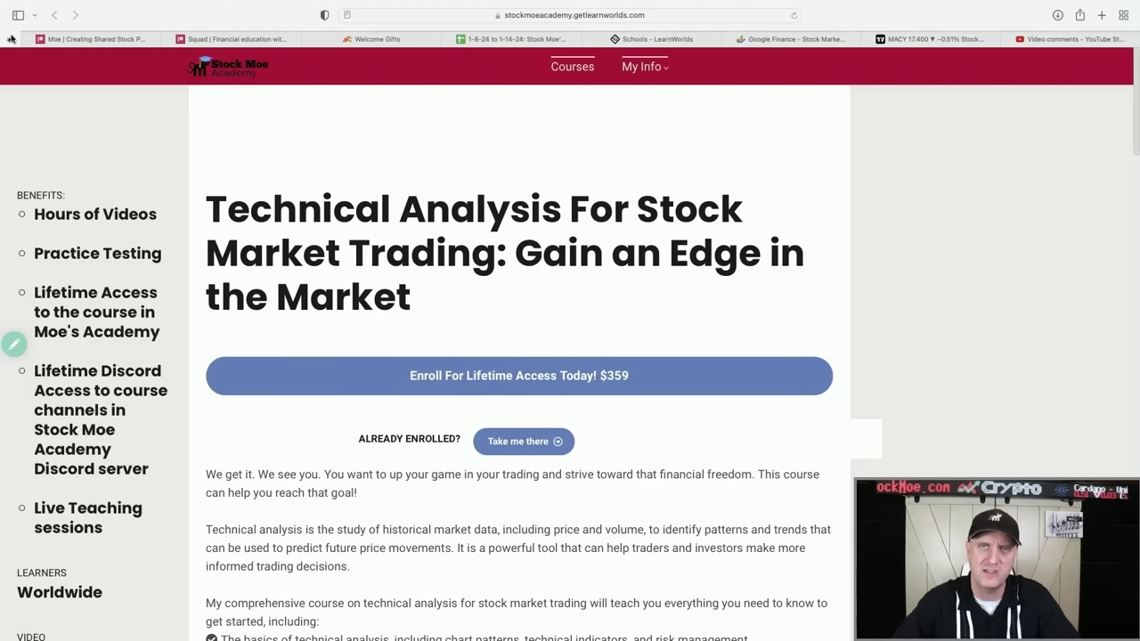
Step: Go from the creator's main Patreon page to the Stock Squad Patreon page
click(84, 38)
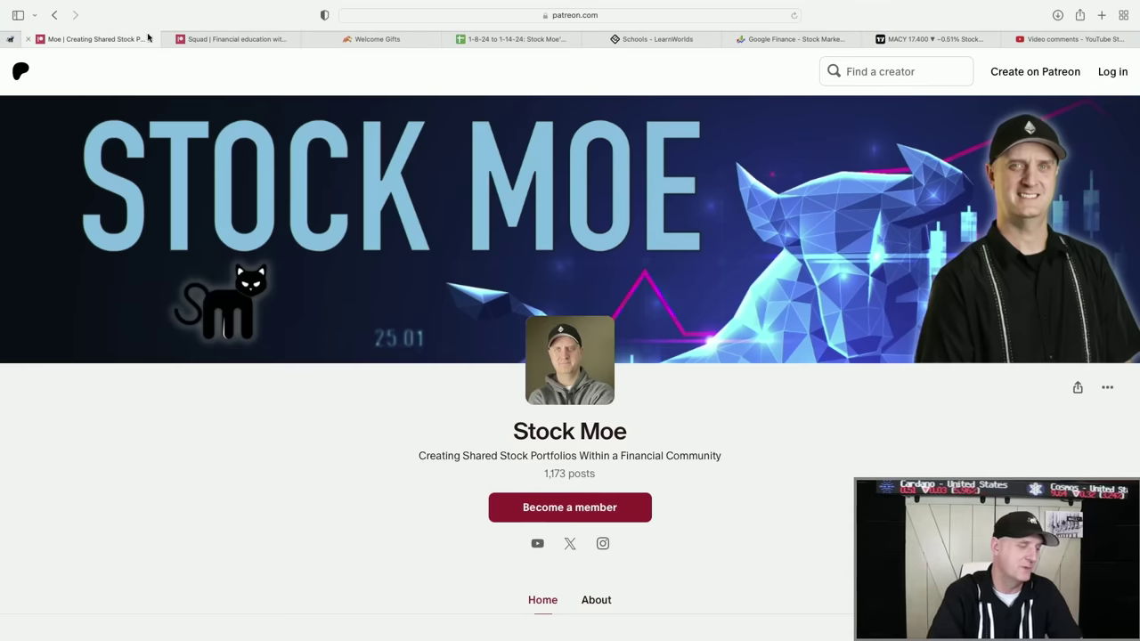
click(233, 40)
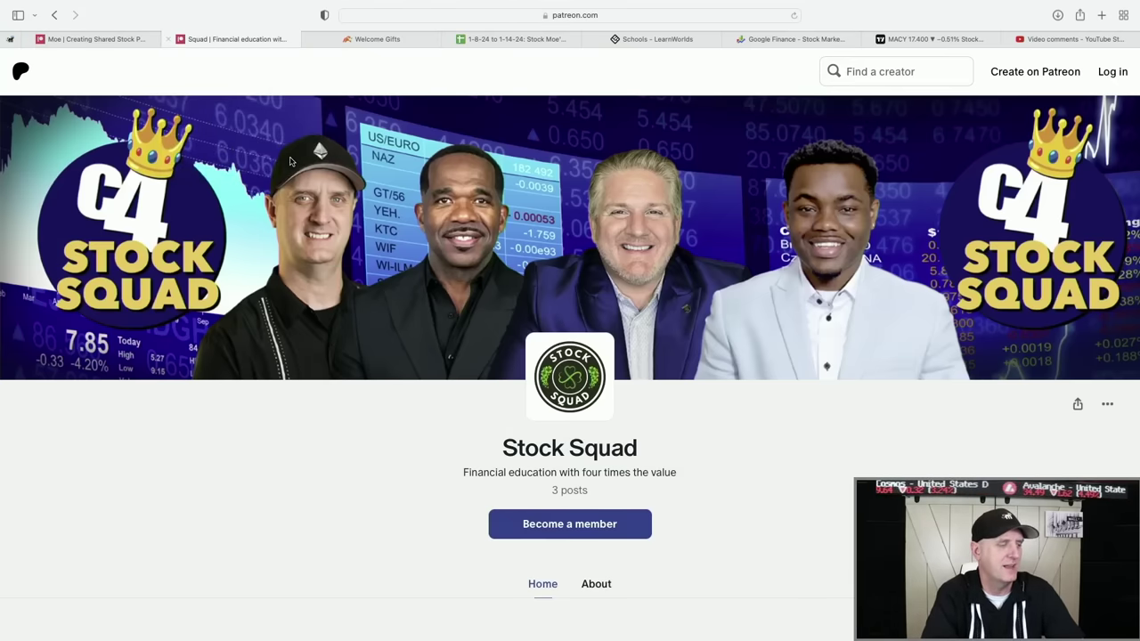